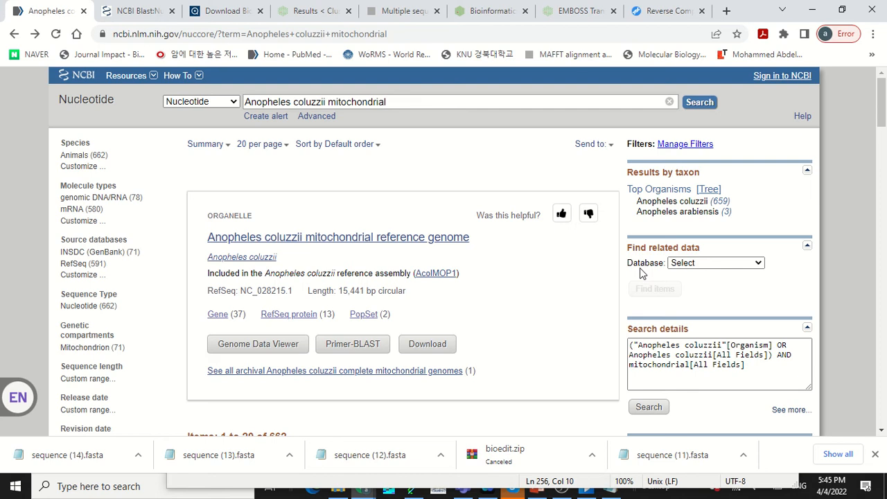
Search the Nucleotide database for accession OK458560 in place of the current query.
{"action": "key", "text": "ctrl+a"}
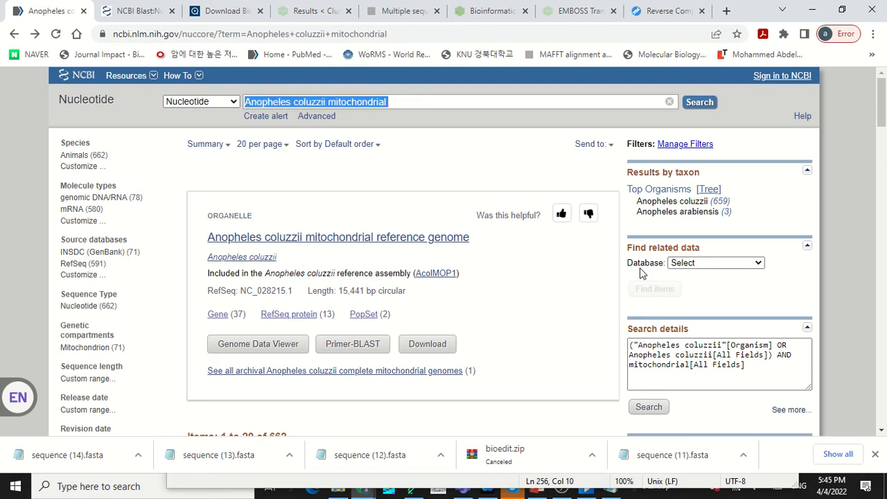
{"action": "type", "text": "OK458560"}
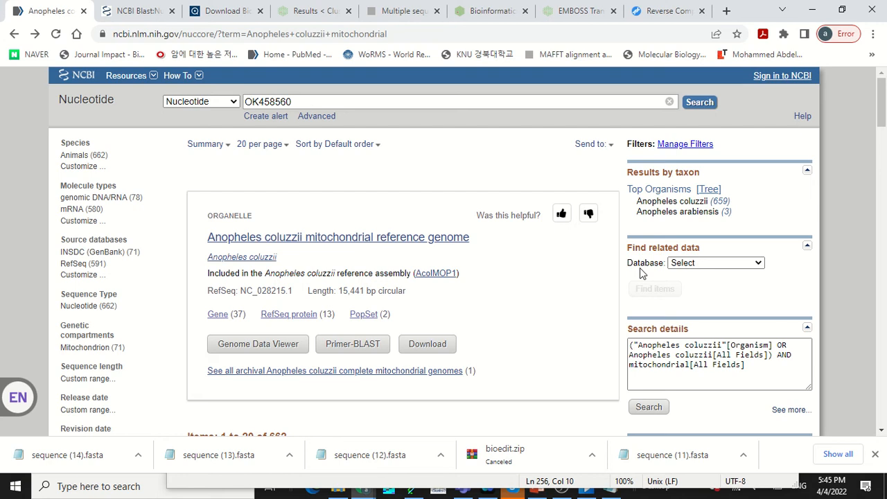
{"action": "key", "text": "Return"}
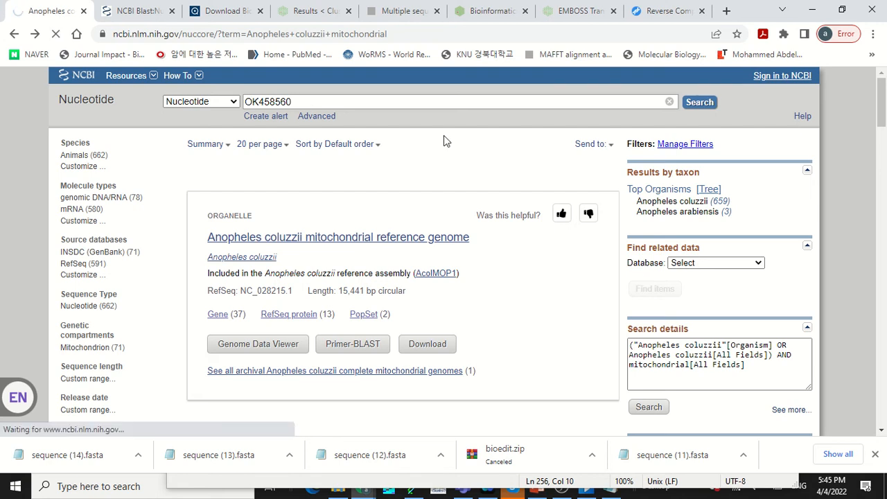
Leave the old BLAST results and open a new nucleotide BLAST (blastn) search form from the BLAST home page.
{"action": "left_click", "coordinate": [138, 10]}
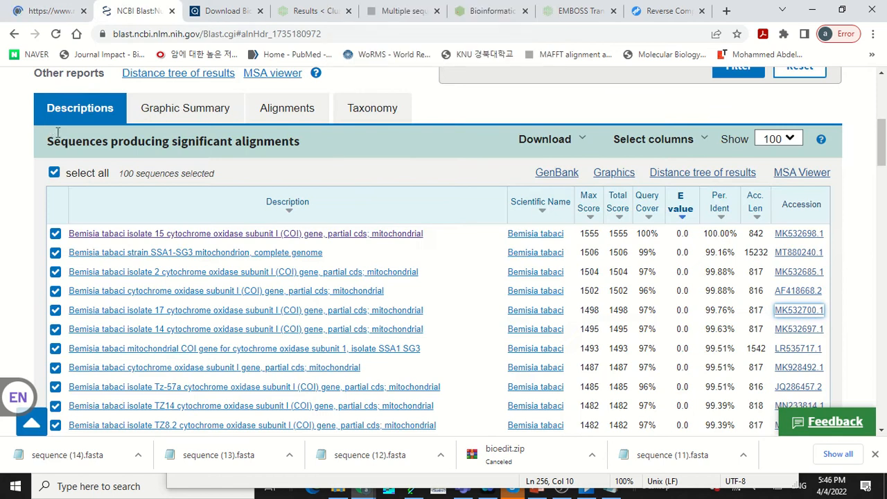
{"action": "scroll", "coordinate": [58, 131], "scroll_direction": "up", "scroll_amount": 5}
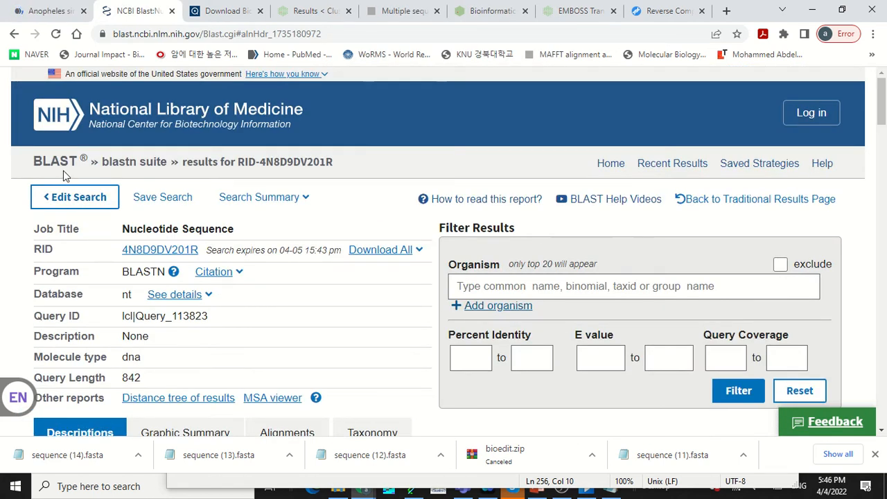
{"action": "left_click", "coordinate": [62, 166]}
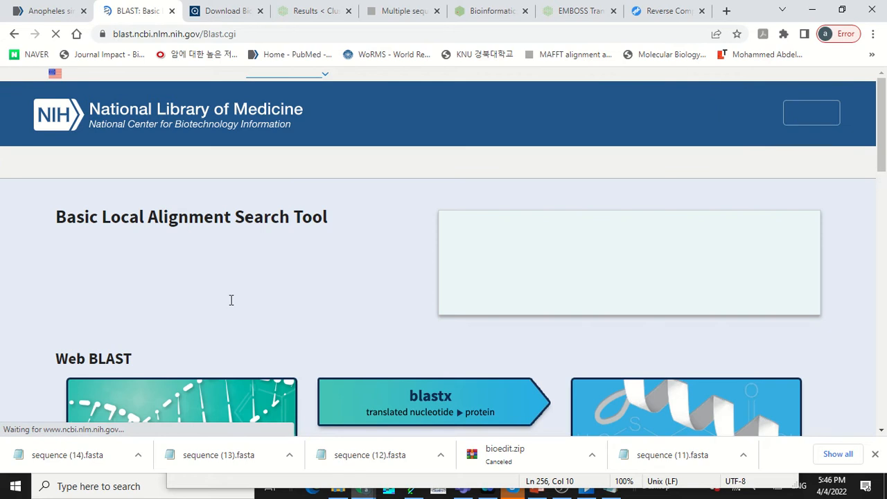
{"action": "scroll", "coordinate": [232, 300], "scroll_direction": "down", "scroll_amount": 5}
{"action": "left_click", "coordinate": [159, 199]}
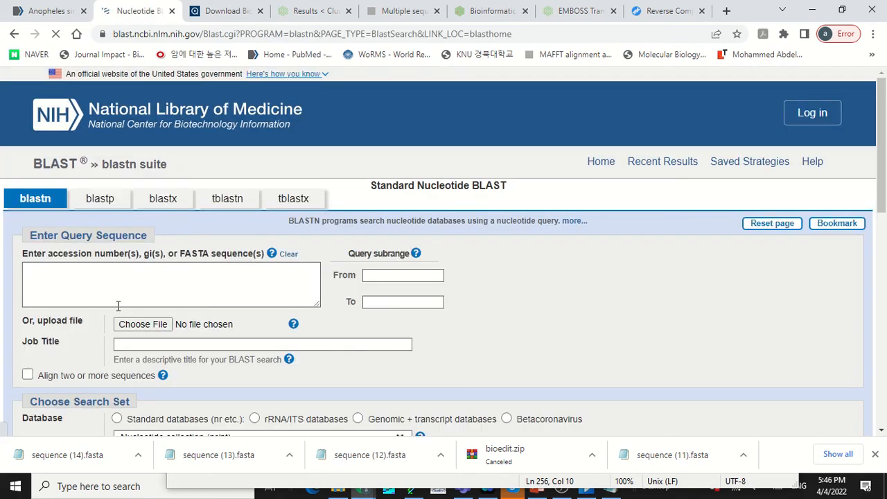
Enter OK458560 as the query sequence and run BLAST against the nucleotide collection (nr/nt) with megablast.
{"action": "left_click", "coordinate": [123, 288]}
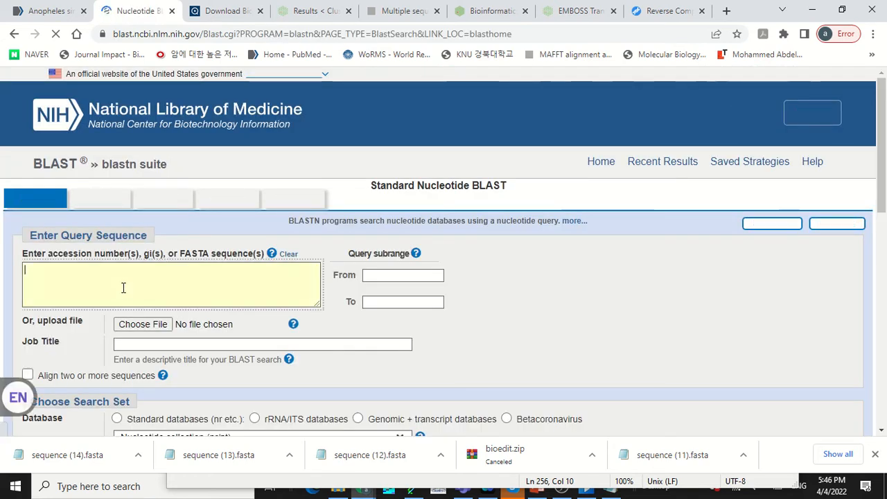
{"action": "right_click", "coordinate": [124, 287]}
{"action": "left_click", "coordinate": [181, 193]}
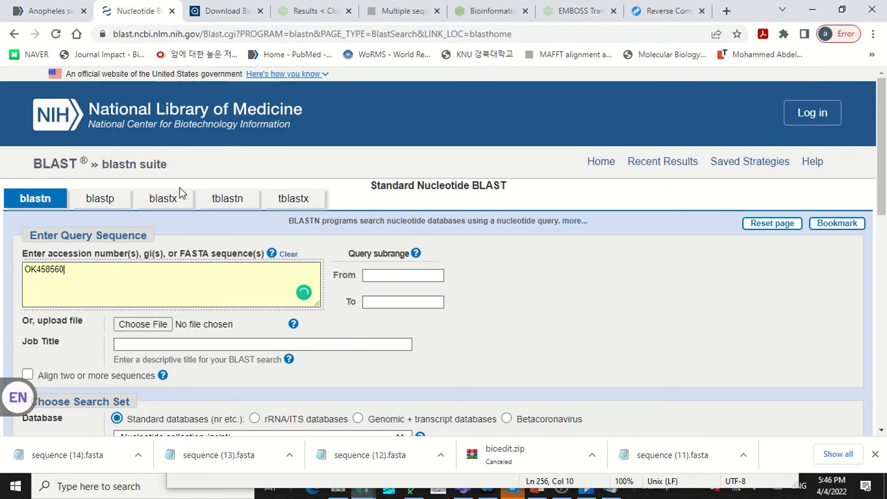
{"action": "scroll", "coordinate": [90, 360], "scroll_direction": "down", "scroll_amount": 3}
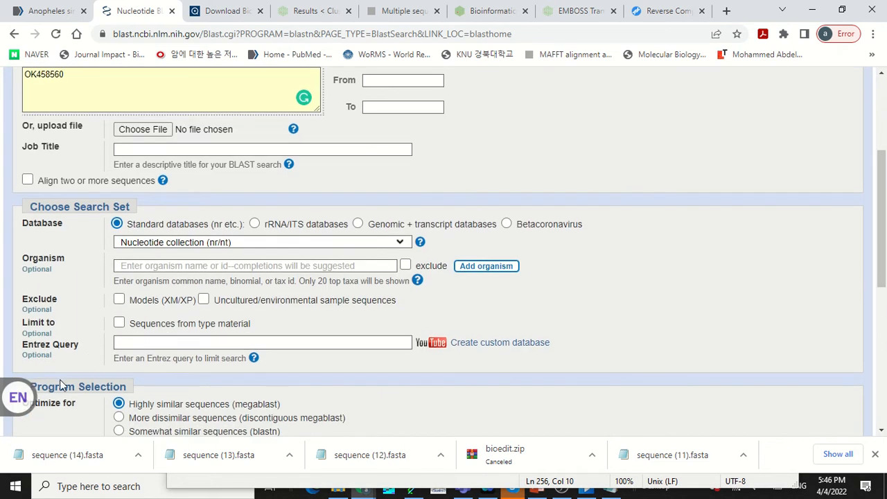
{"action": "scroll", "coordinate": [63, 378], "scroll_direction": "down", "scroll_amount": 3}
{"action": "left_click", "coordinate": [73, 279]}
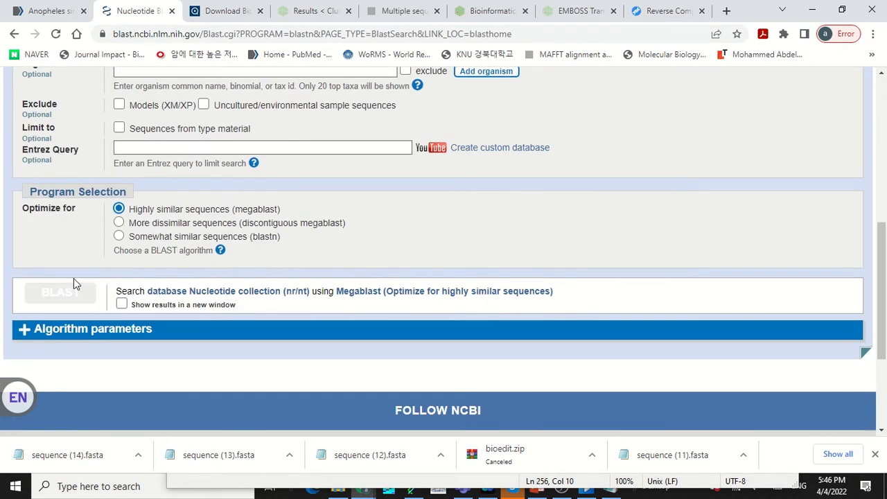
Return to the OK458560 GenBank record and review its header, including locus, definition, source organism and references.
{"action": "left_click", "coordinate": [42, 9]}
{"action": "scroll", "coordinate": [356, 256], "scroll_direction": "down", "scroll_amount": 2}
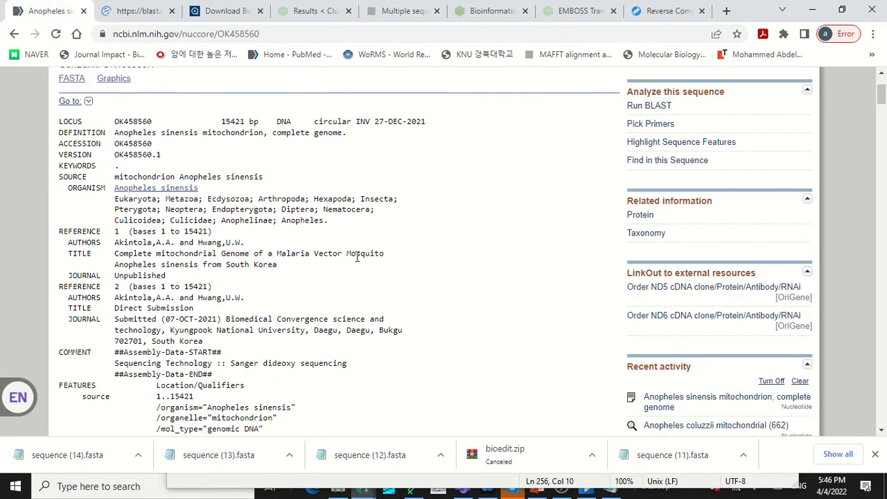
{"action": "scroll", "coordinate": [357, 258], "scroll_direction": "up", "scroll_amount": 2}
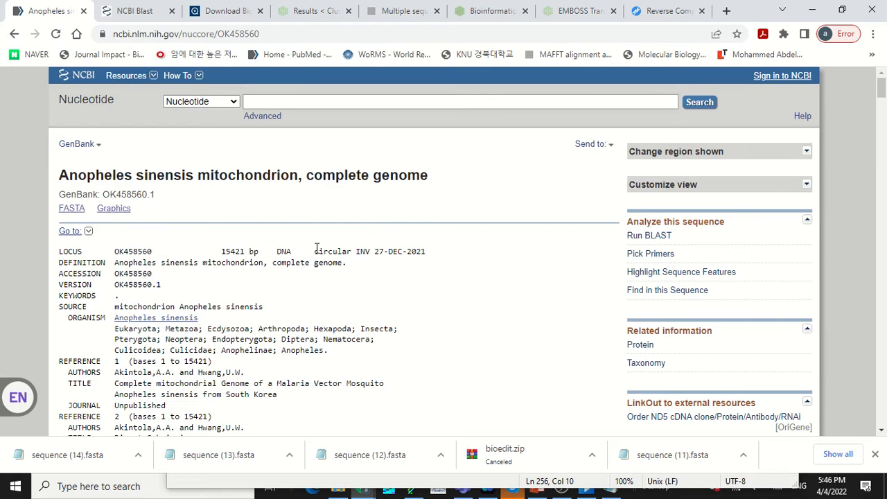
{"action": "scroll", "coordinate": [318, 250], "scroll_direction": "down", "scroll_amount": 3}
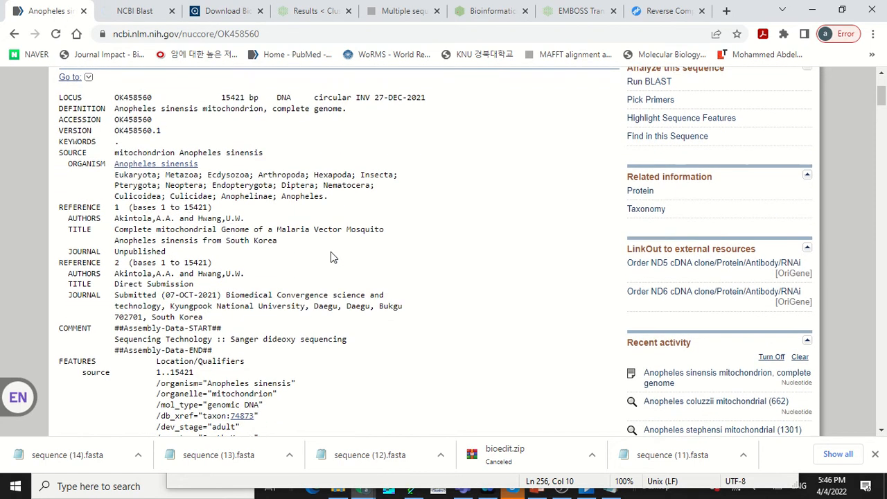
Examine the record's annotated features, especially the COX1 gene's coding region, product and protein translation, and the neighbouring tRNA and ND2 entries.
{"action": "scroll", "coordinate": [331, 256], "scroll_direction": "down", "scroll_amount": 10}
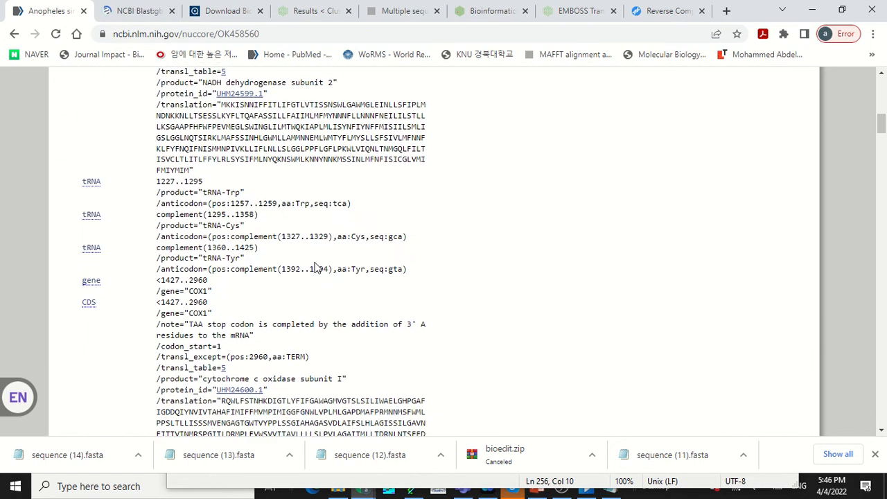
{"action": "scroll", "coordinate": [315, 267], "scroll_direction": "down", "scroll_amount": 4}
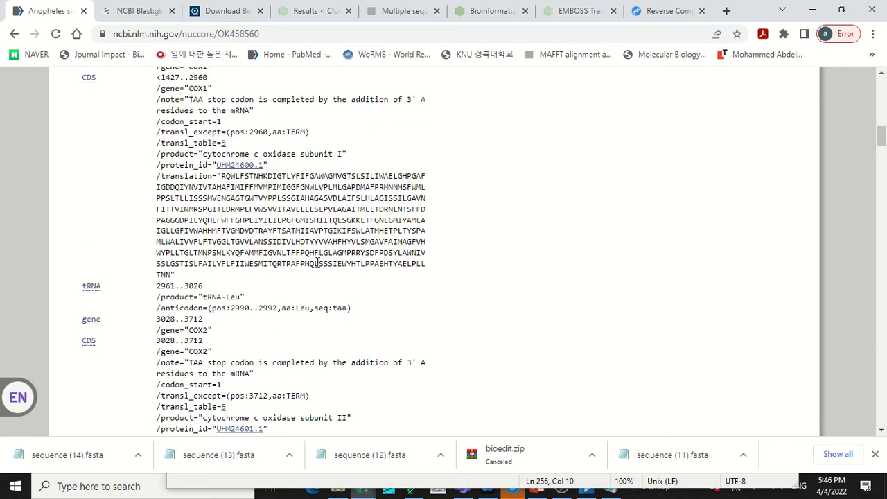
{"action": "scroll", "coordinate": [315, 263], "scroll_direction": "up", "scroll_amount": 2}
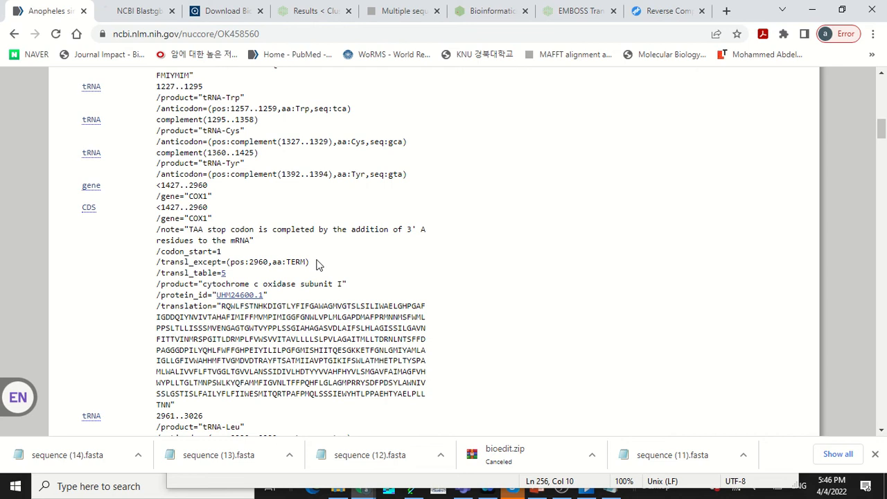
{"action": "scroll", "coordinate": [318, 265], "scroll_direction": "down", "scroll_amount": 1}
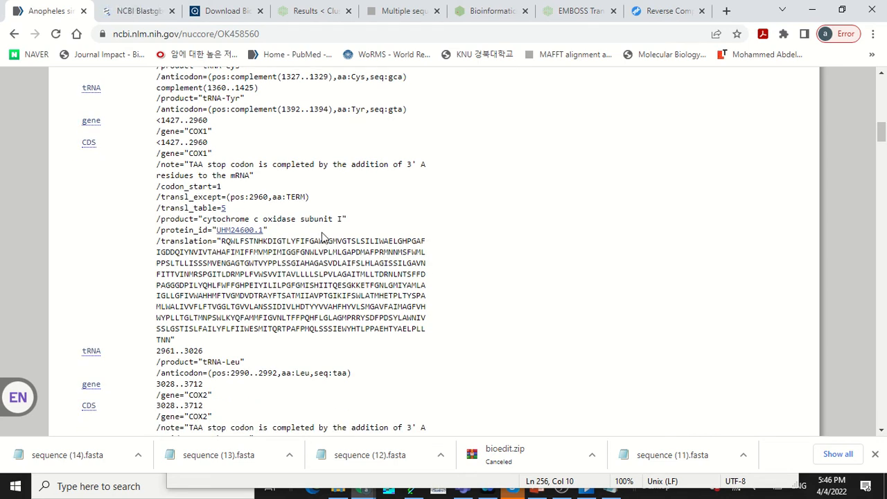
{"action": "scroll", "coordinate": [323, 237], "scroll_direction": "up", "scroll_amount": 2}
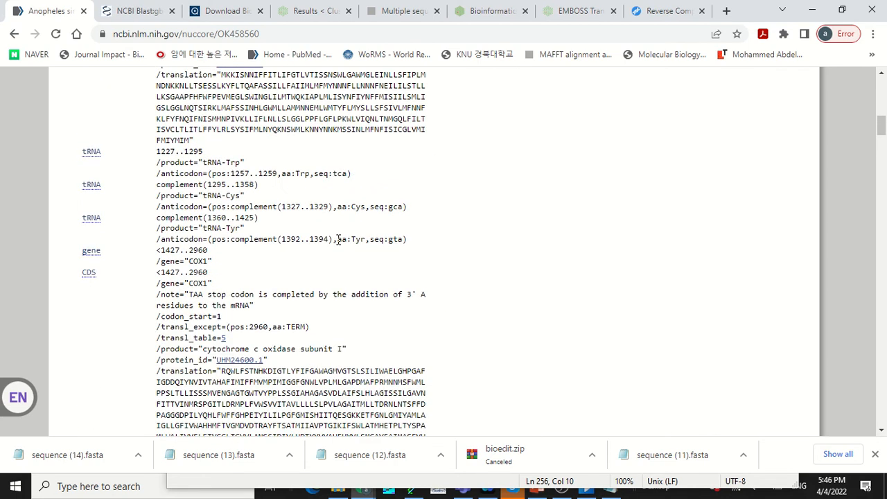
{"action": "scroll", "coordinate": [214, 279], "scroll_direction": "down", "scroll_amount": 1}
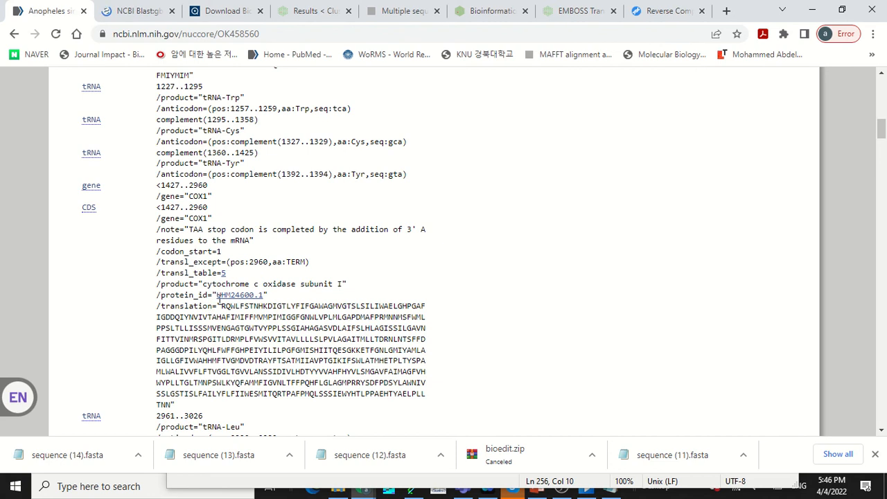
{"action": "scroll", "coordinate": [171, 229], "scroll_direction": "up", "scroll_amount": 7}
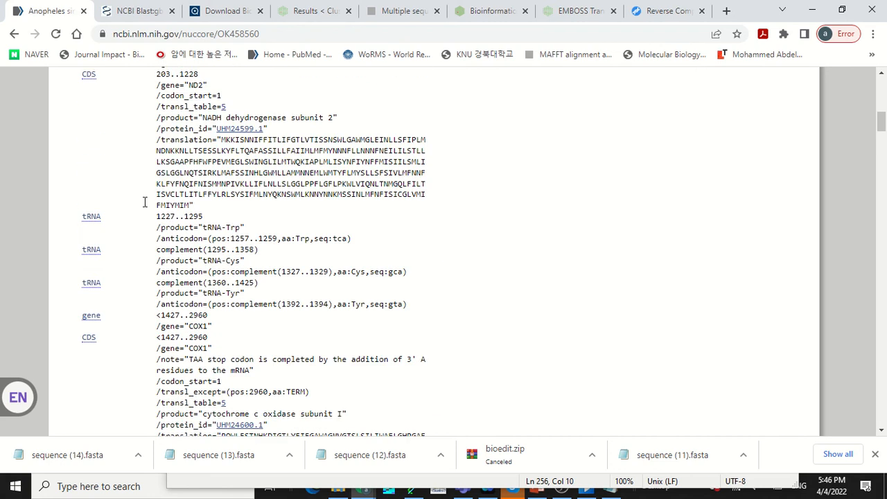
{"action": "scroll", "coordinate": [247, 269], "scroll_direction": "down", "scroll_amount": 2}
{"action": "scroll", "coordinate": [247, 268], "scroll_direction": "down", "scroll_amount": 2}
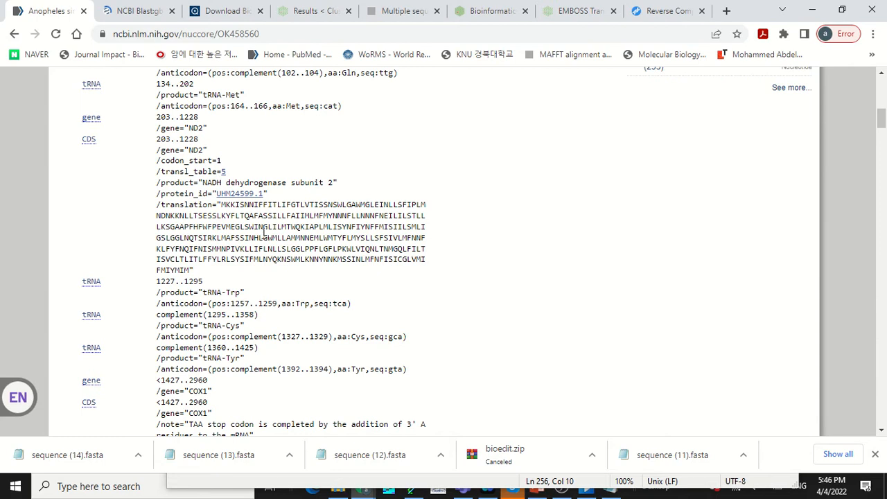
{"action": "scroll", "coordinate": [264, 233], "scroll_direction": "up", "scroll_amount": 3}
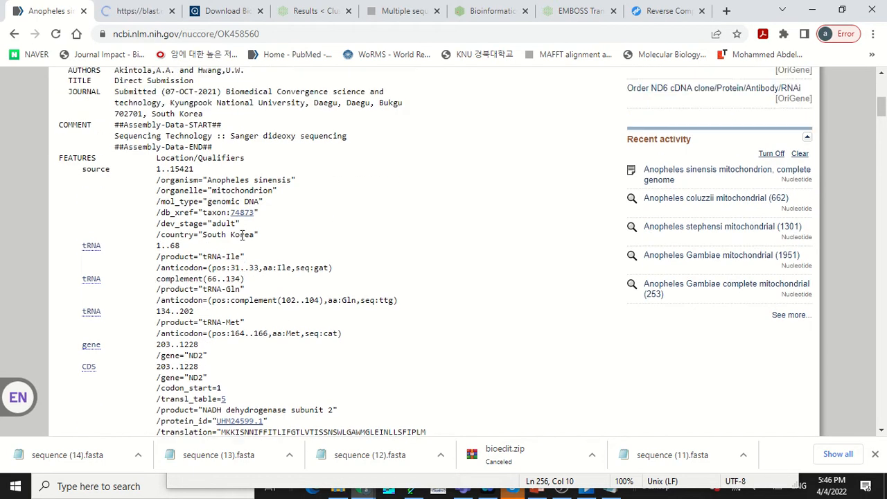
{"action": "scroll", "coordinate": [242, 234], "scroll_direction": "up", "scroll_amount": 5}
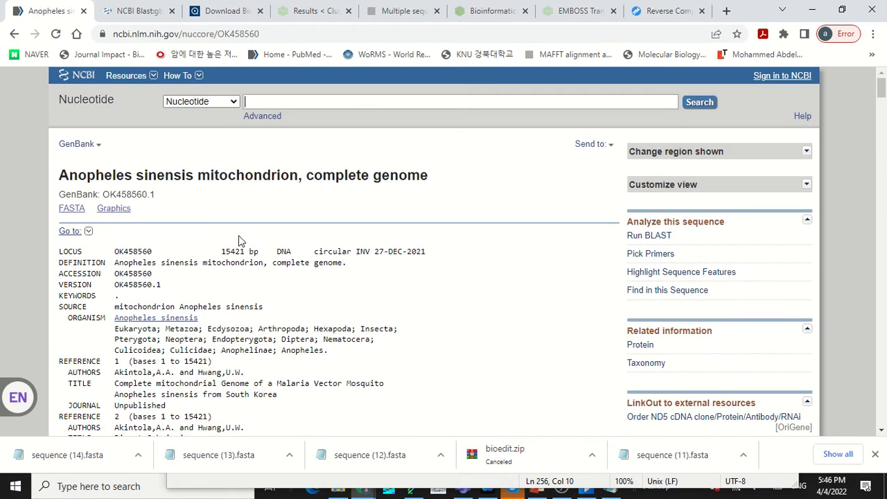
Display the Anopheles sinensis mitochondrial genome in FASTA format and look through its nucleotide sequence.
{"action": "left_click", "coordinate": [73, 212]}
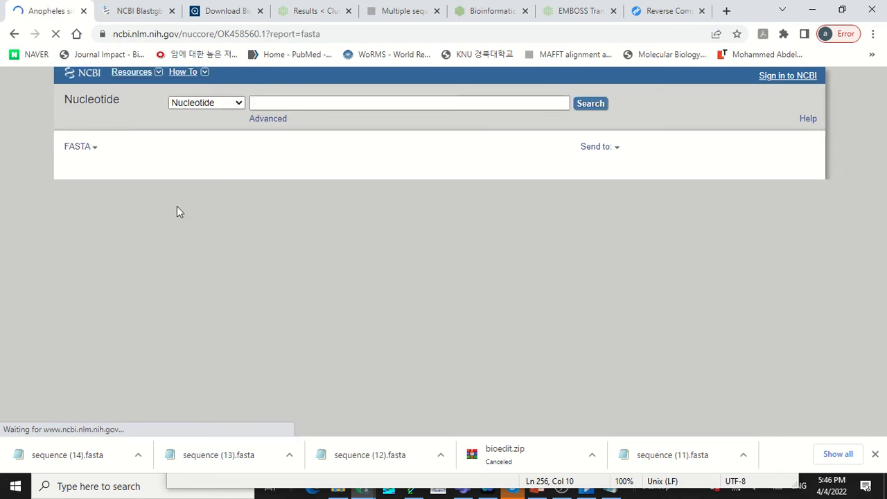
{"action": "scroll", "coordinate": [168, 223], "scroll_direction": "down", "scroll_amount": 2}
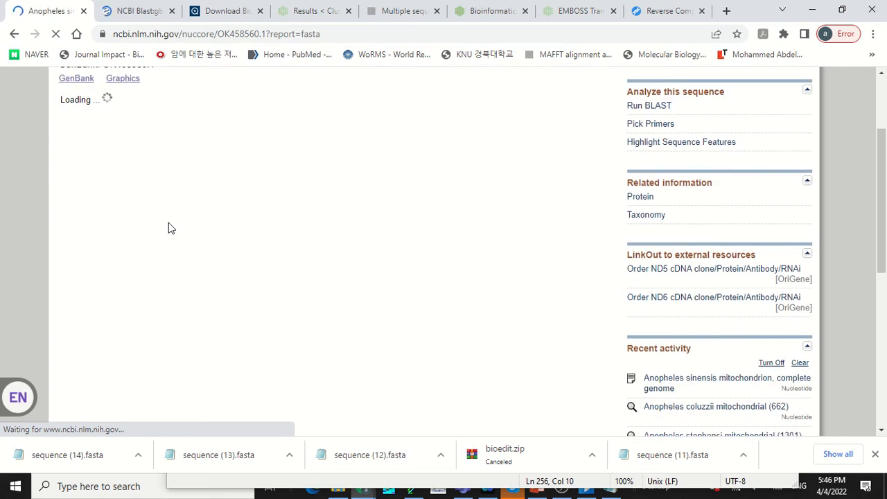
{"action": "scroll", "coordinate": [170, 218], "scroll_direction": "down", "scroll_amount": 1}
{"action": "scroll", "coordinate": [169, 218], "scroll_direction": "down", "scroll_amount": 15}
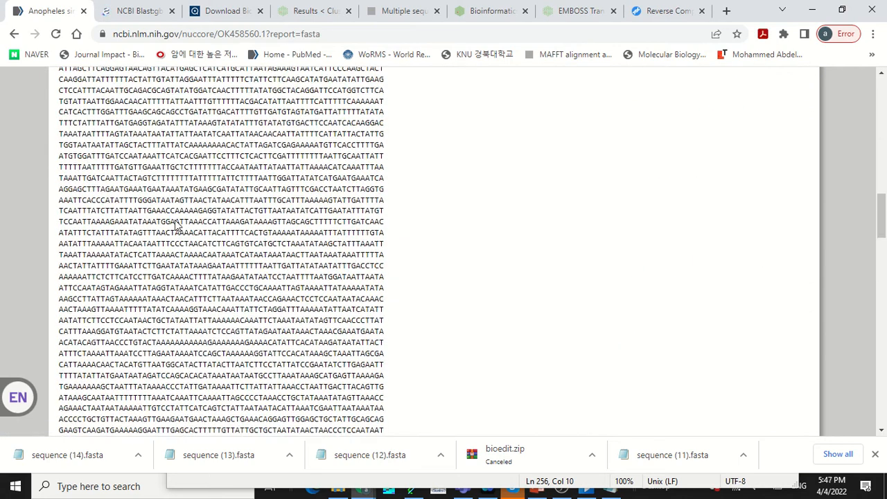
{"action": "scroll", "coordinate": [179, 220], "scroll_direction": "down", "scroll_amount": 4}
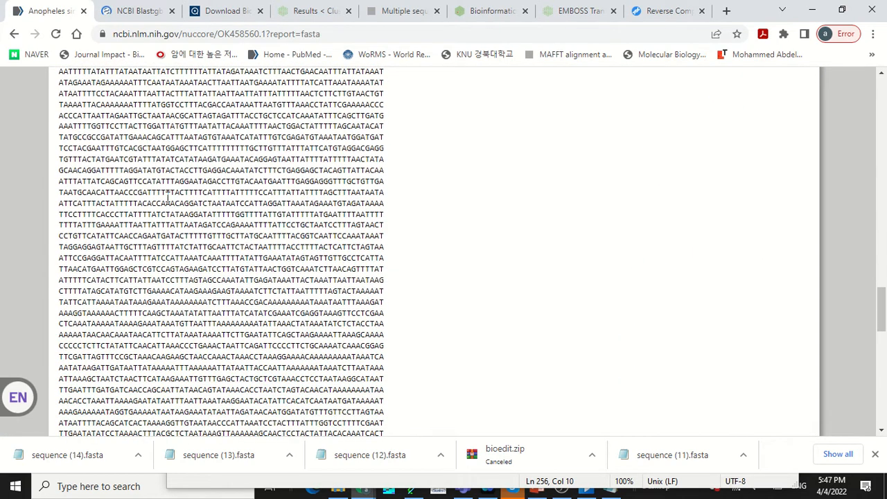
{"action": "left_click_drag", "start_coordinate": [166, 192], "coordinate": [255, 279]}
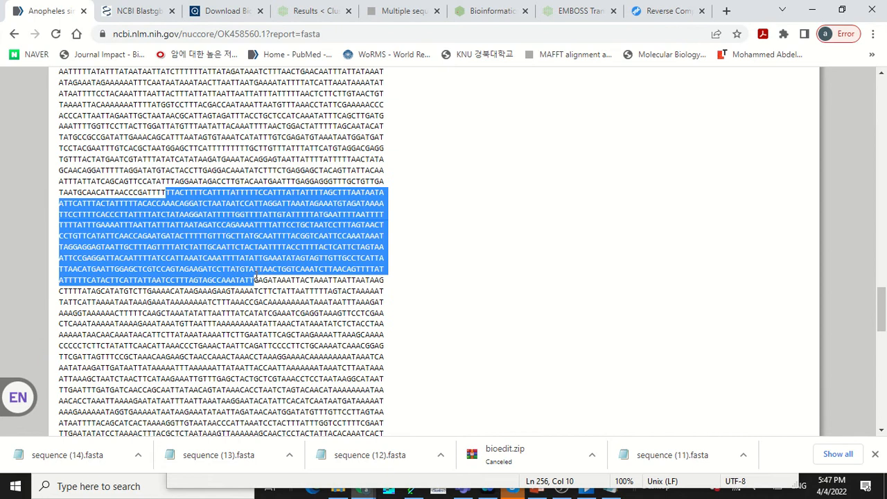
{"action": "left_click", "coordinate": [417, 303]}
{"action": "scroll", "coordinate": [333, 280], "scroll_direction": "up", "scroll_amount": 18}
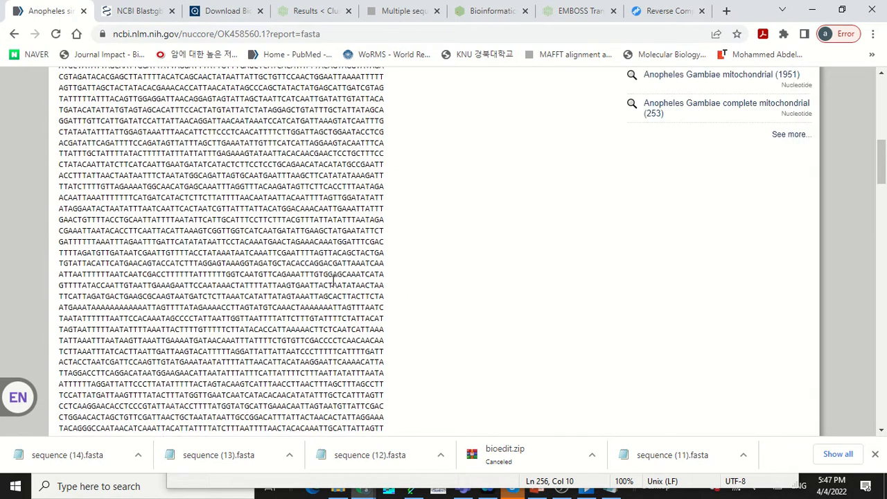
{"action": "scroll", "coordinate": [333, 279], "scroll_direction": "up", "scroll_amount": 5}
Review the BLAST results for OK458560, checking the matching sequences with their query cover, percent identity and accessions.
{"action": "left_click", "coordinate": [131, 9]}
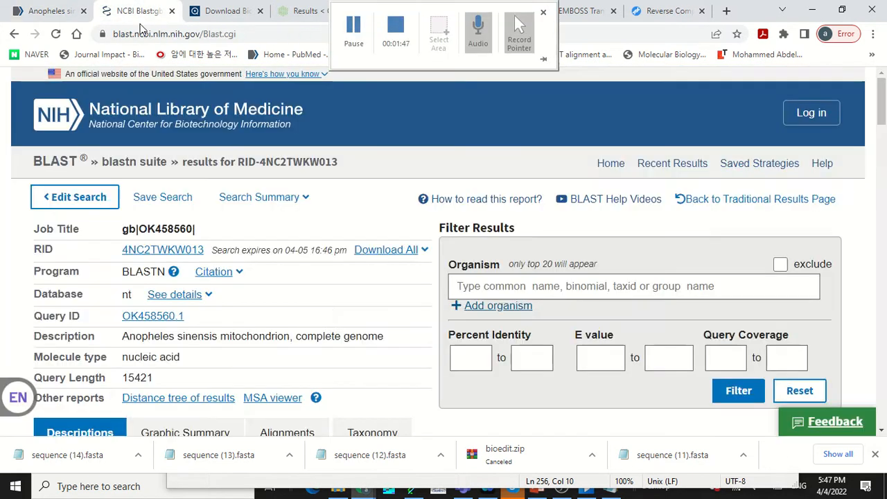
{"action": "scroll", "coordinate": [329, 307], "scroll_direction": "down", "scroll_amount": 6}
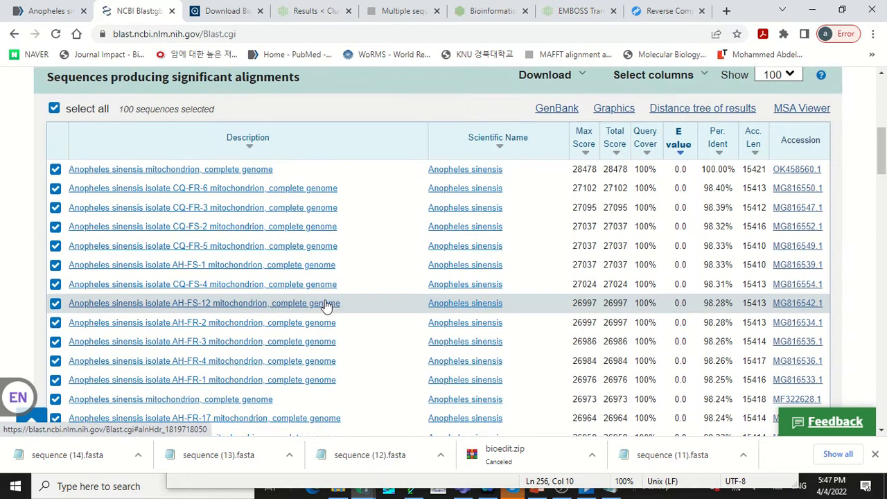
{"action": "scroll", "coordinate": [326, 306], "scroll_direction": "up", "scroll_amount": 1}
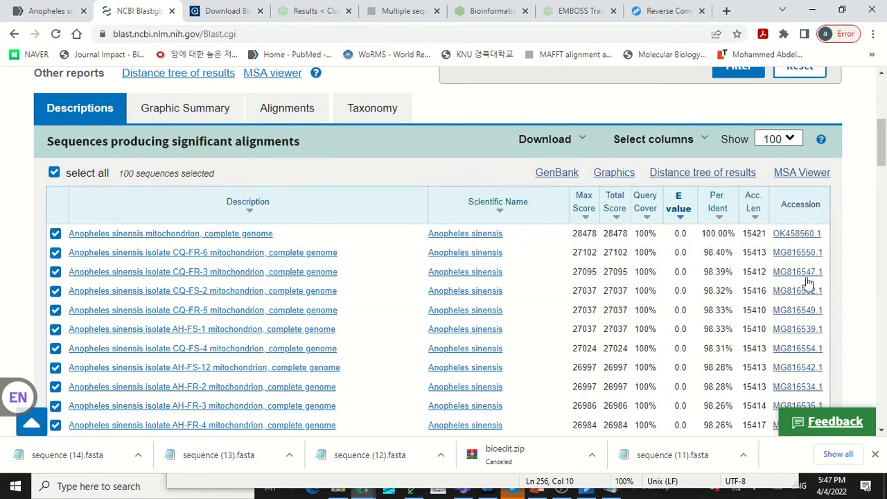
{"action": "scroll", "coordinate": [575, 271], "scroll_direction": "up", "scroll_amount": 1}
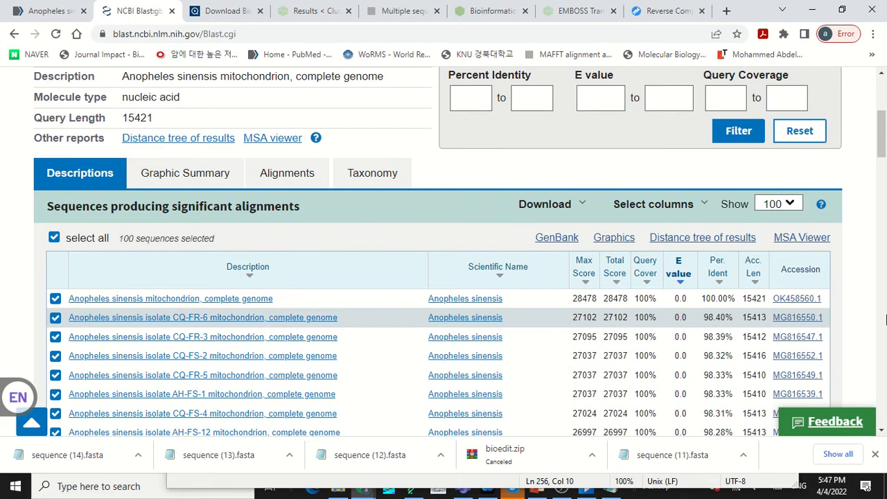
{"action": "scroll", "coordinate": [245, 197], "scroll_direction": "up", "scroll_amount": 4}
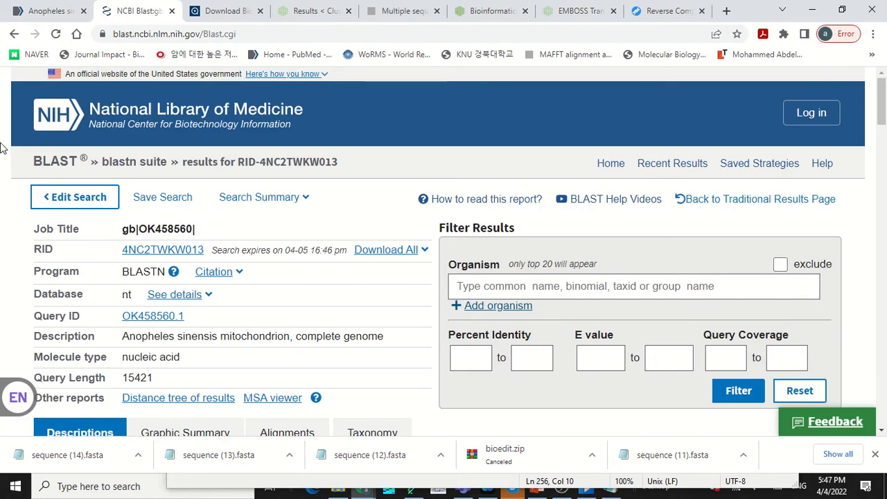
Leave the BLAST results and return to the Anopheles coluzzii mitochondrial search results in NCBI Nucleotide.
{"action": "left_click", "coordinate": [14, 36]}
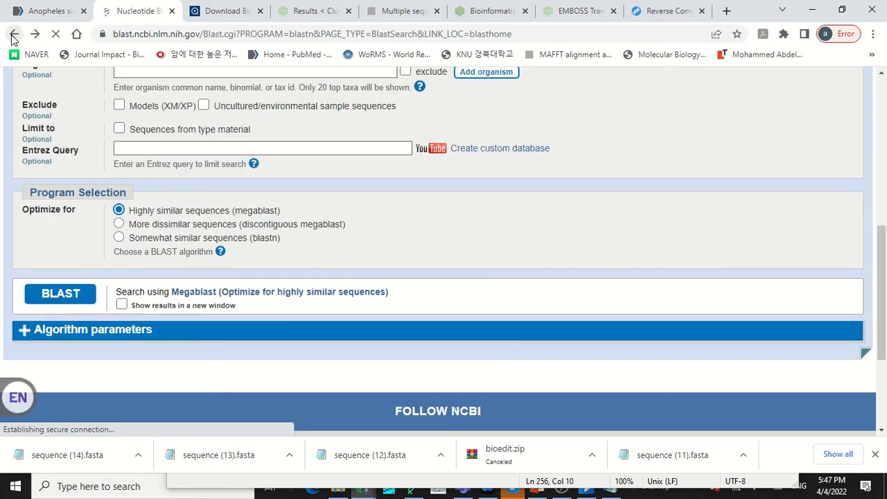
{"action": "left_click", "coordinate": [12, 34]}
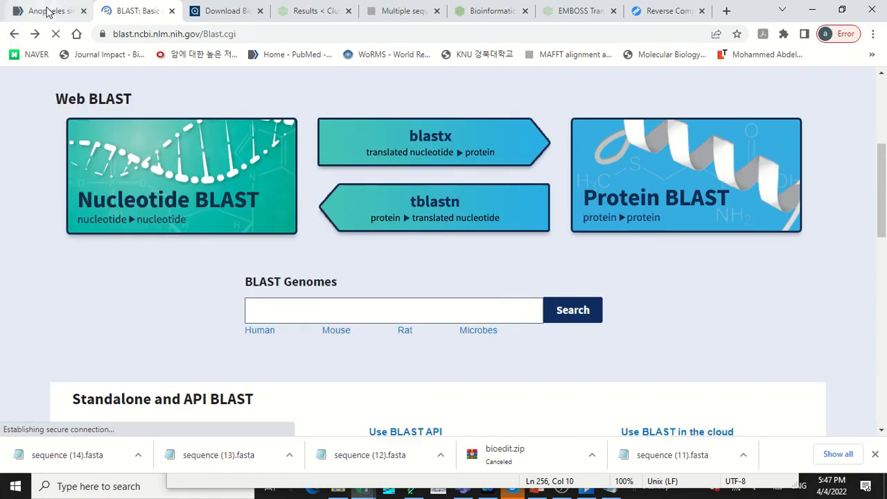
{"action": "left_click", "coordinate": [47, 11]}
{"action": "left_click", "coordinate": [15, 35]}
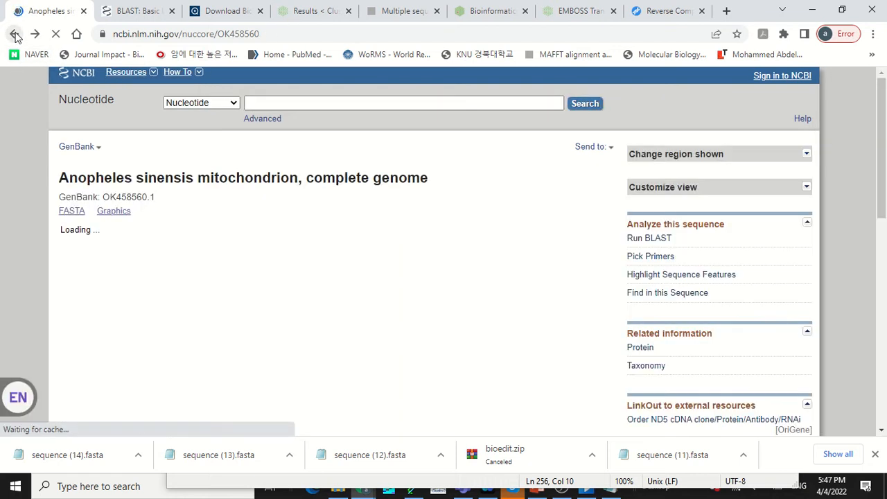
{"action": "left_click", "coordinate": [14, 35]}
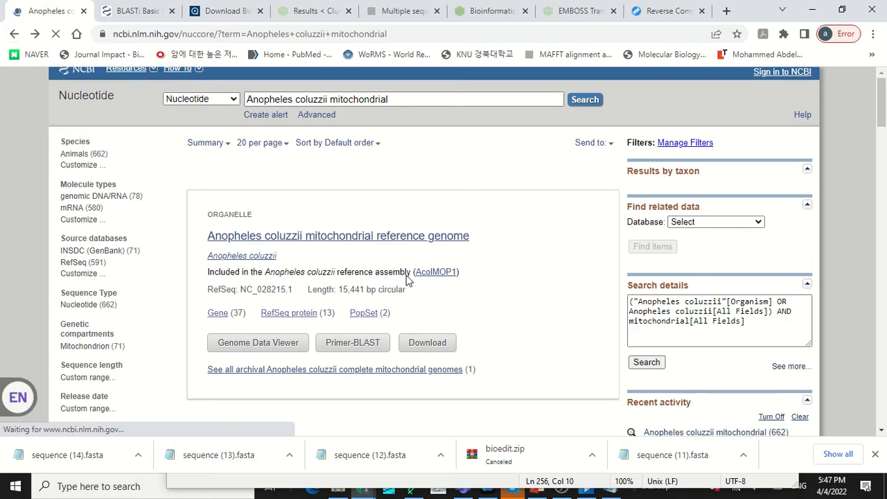
Open the Anopheles coluzzii isolate MAFP1.B9 record MW179587.1 and display it in FASTA format.
{"action": "scroll", "coordinate": [404, 270], "scroll_direction": "down", "scroll_amount": 5}
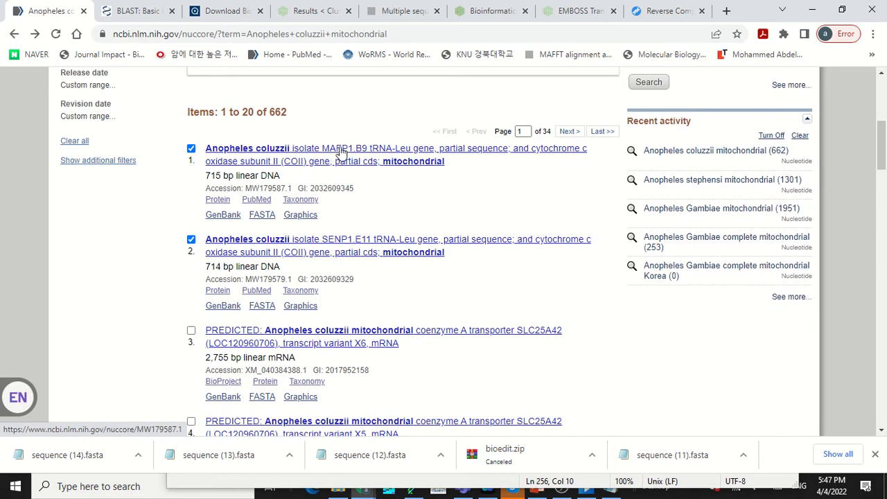
{"action": "left_click", "coordinate": [341, 152]}
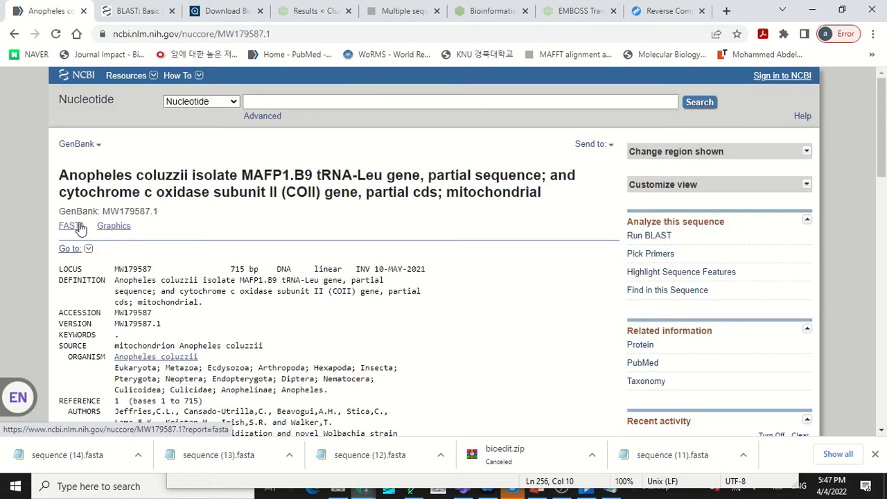
{"action": "left_click", "coordinate": [80, 228]}
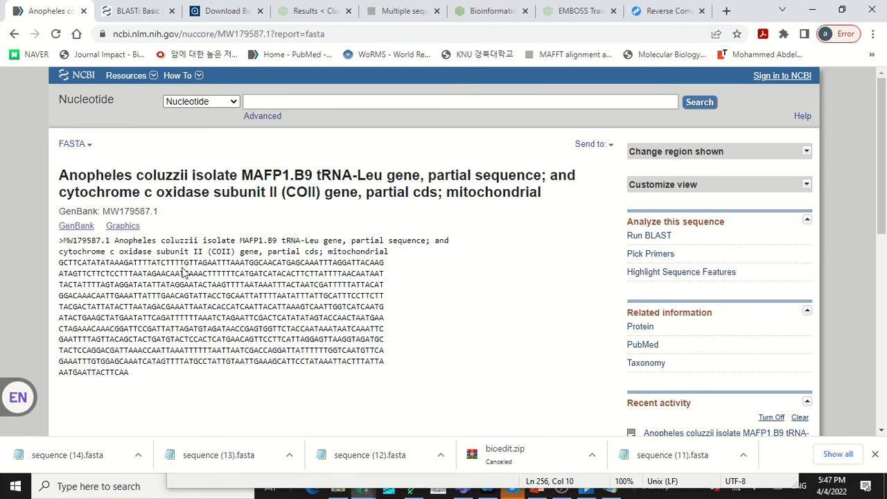
Copy the complete nucleotide sequence of MW179587.1 without its FASTA header.
{"action": "left_click_drag", "start_coordinate": [59, 262], "coordinate": [144, 375]}
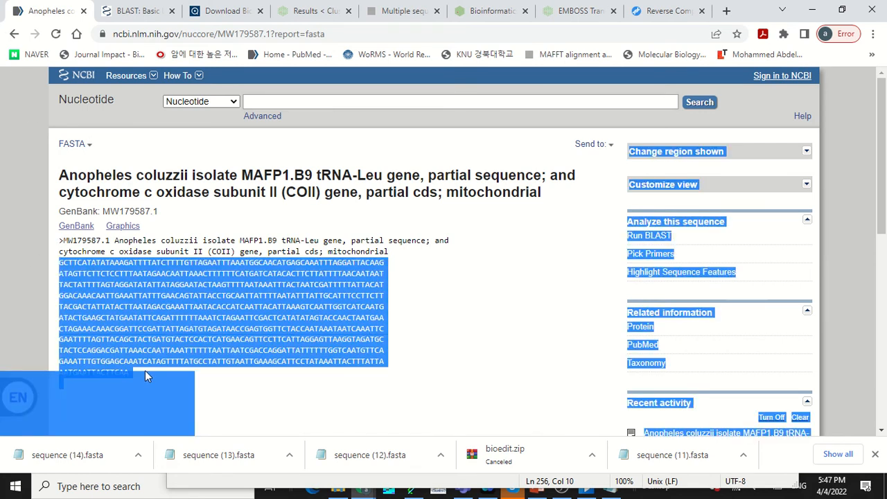
{"action": "scroll", "coordinate": [237, 311], "scroll_direction": "down", "scroll_amount": 2}
{"action": "left_click_drag", "start_coordinate": [144, 244], "coordinate": [60, 133]}
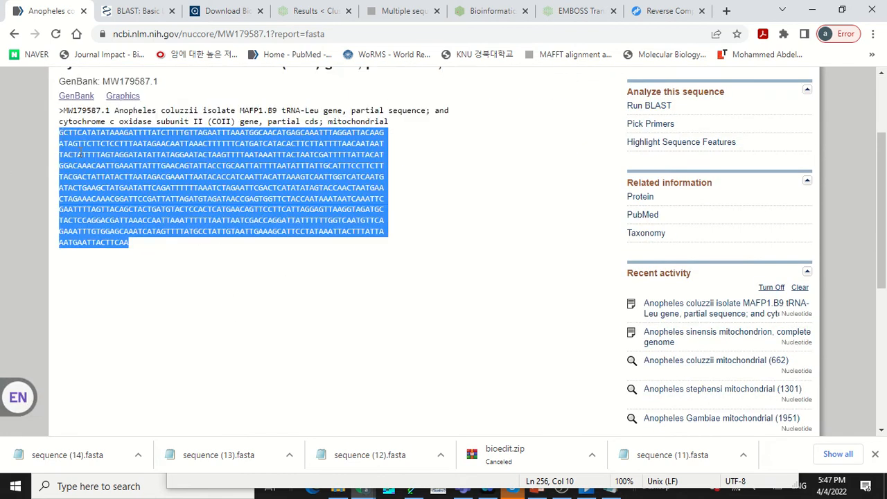
{"action": "right_click", "coordinate": [80, 154]}
{"action": "left_click", "coordinate": [100, 160]}
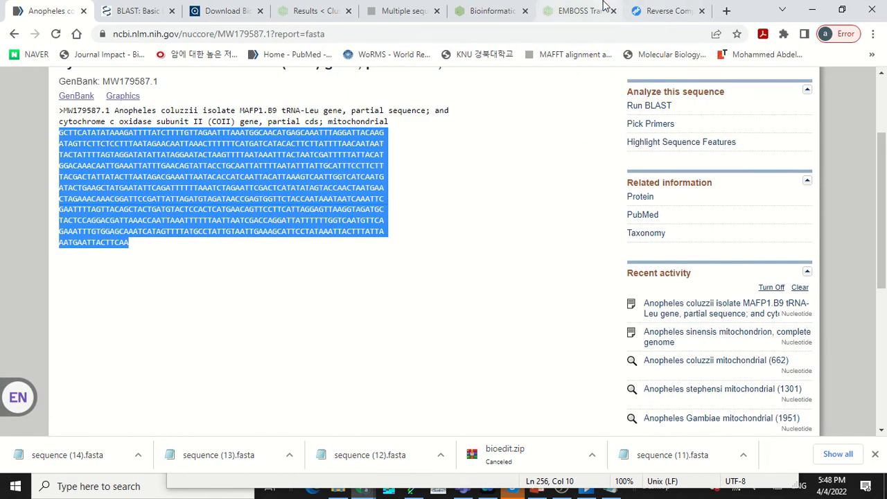
Switch to EMBOSS Transeq, paste the copied sequence as the input sequence and look over the entry.
{"action": "left_click", "coordinate": [579, 10]}
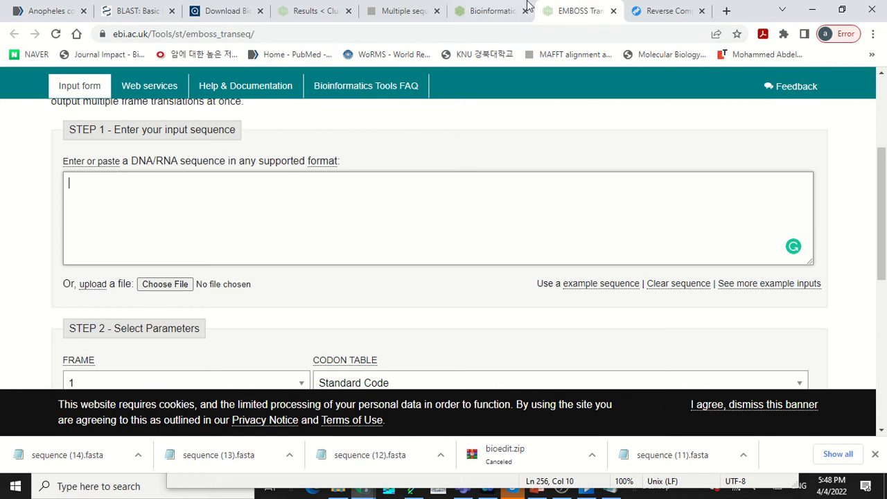
{"action": "mouse_move", "coordinate": [447, 13]}
{"action": "right_click", "coordinate": [165, 189]}
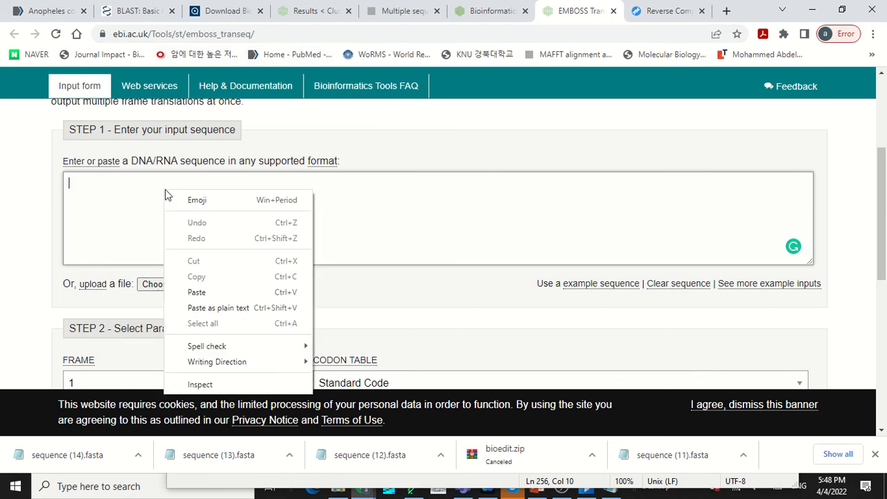
{"action": "left_click", "coordinate": [210, 291]}
{"action": "scroll", "coordinate": [45, 187], "scroll_direction": "down", "scroll_amount": 5}
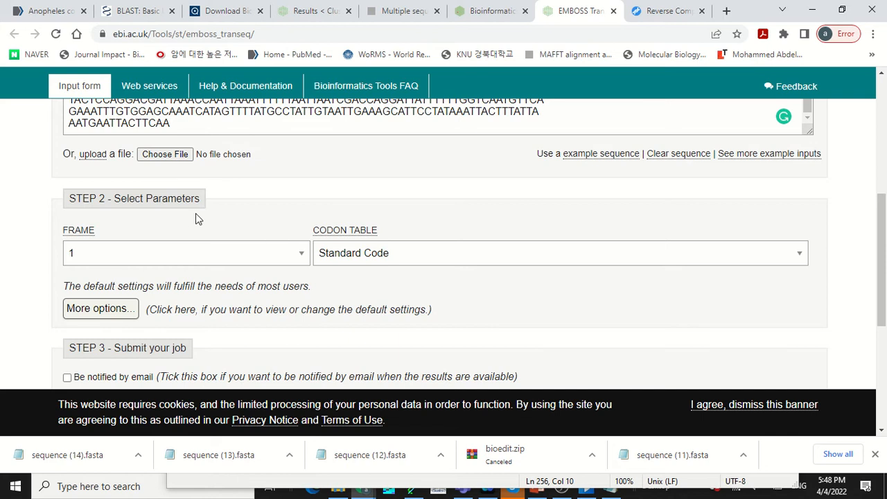
{"action": "scroll", "coordinate": [220, 208], "scroll_direction": "up", "scroll_amount": 2}
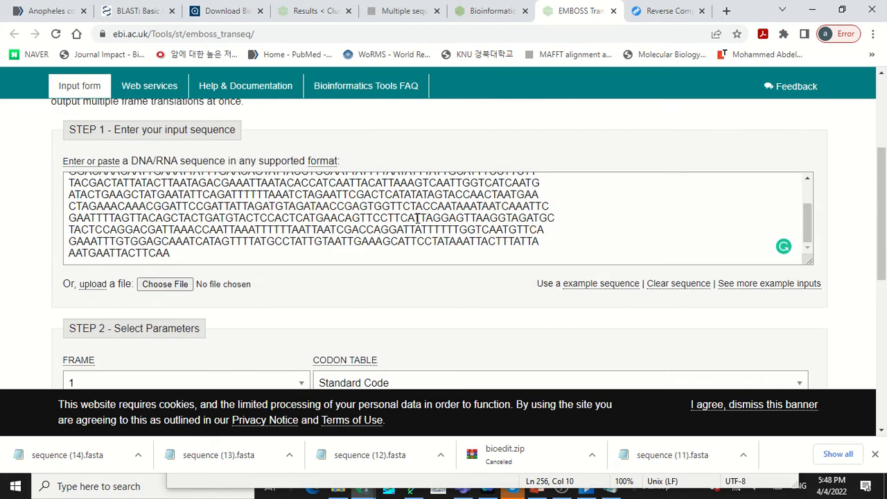
{"action": "scroll", "coordinate": [364, 235], "scroll_direction": "up", "scroll_amount": 10}
{"action": "scroll", "coordinate": [224, 277], "scroll_direction": "down", "scroll_amount": 2}
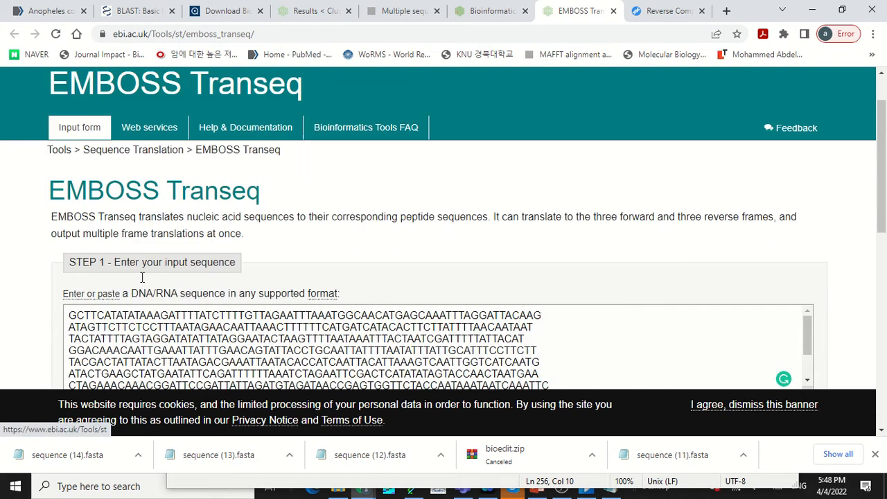
{"action": "scroll", "coordinate": [106, 247], "scroll_direction": "down", "scroll_amount": 8}
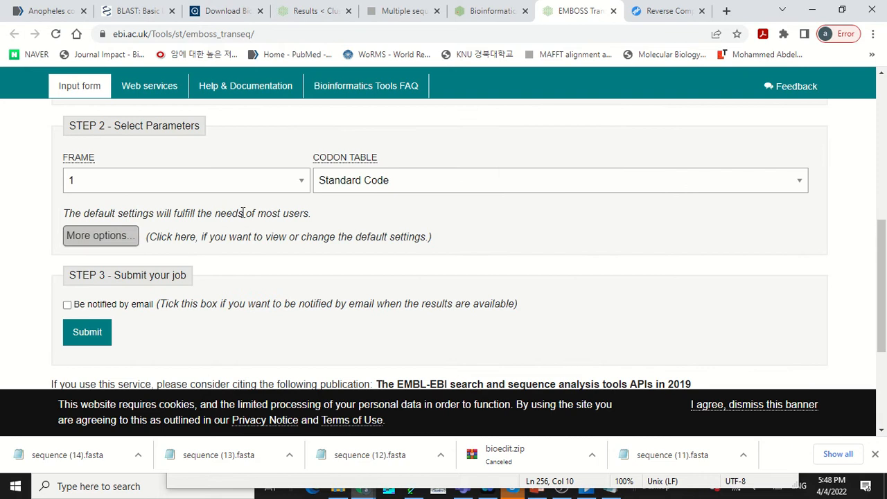
Set the codon table to Invertebrate Mitochondrial and the frame to 6 (All six frames).
{"action": "left_click", "coordinate": [479, 181]}
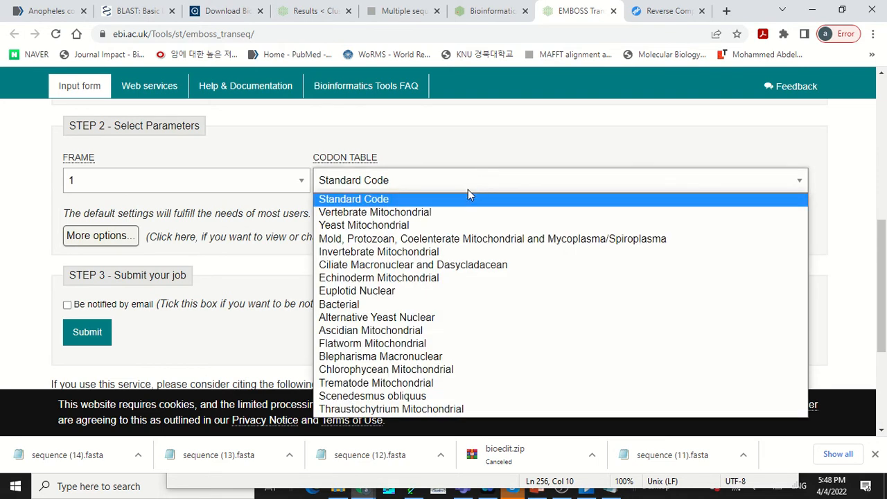
{"action": "left_click", "coordinate": [438, 251]}
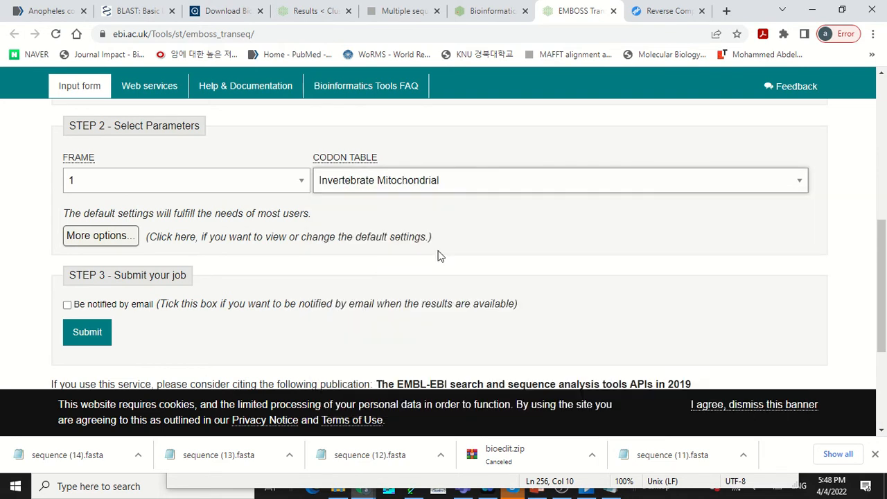
{"action": "left_click", "coordinate": [43, 179]}
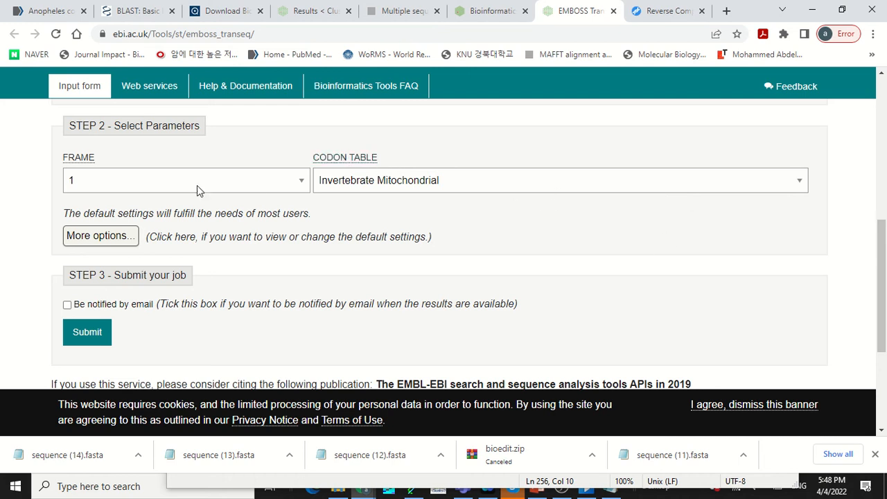
{"action": "left_click", "coordinate": [301, 182]}
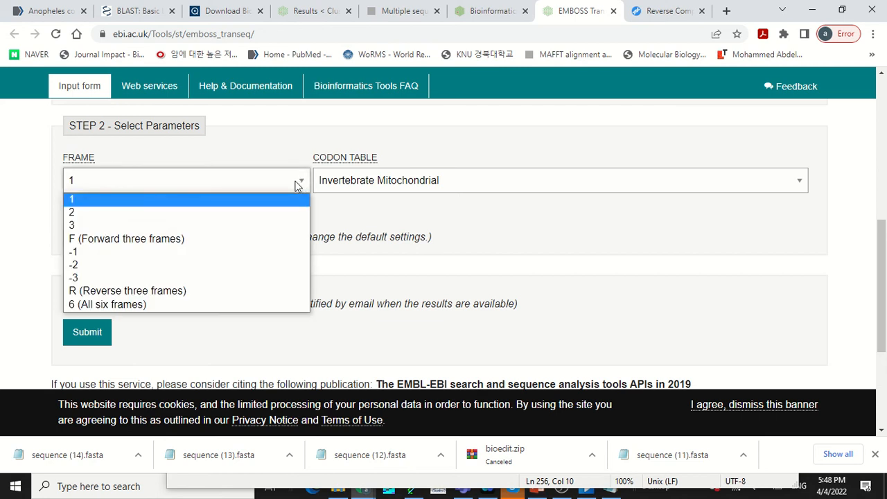
{"action": "left_click", "coordinate": [221, 305]}
Check the translation parameters and submit the EMBOSS Transeq job without e-mail notification.
{"action": "scroll", "coordinate": [83, 200], "scroll_direction": "down", "scroll_amount": 2}
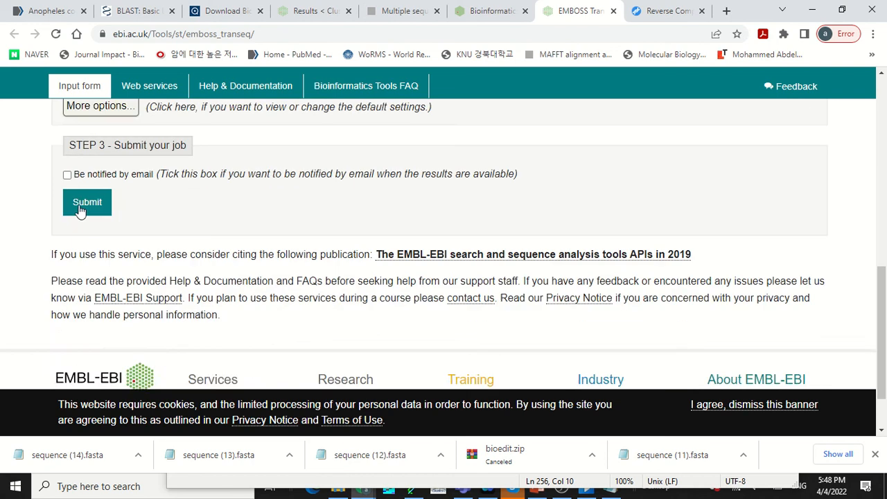
{"action": "scroll", "coordinate": [82, 205], "scroll_direction": "up", "scroll_amount": 2}
{"action": "scroll", "coordinate": [260, 203], "scroll_direction": "up", "scroll_amount": 1}
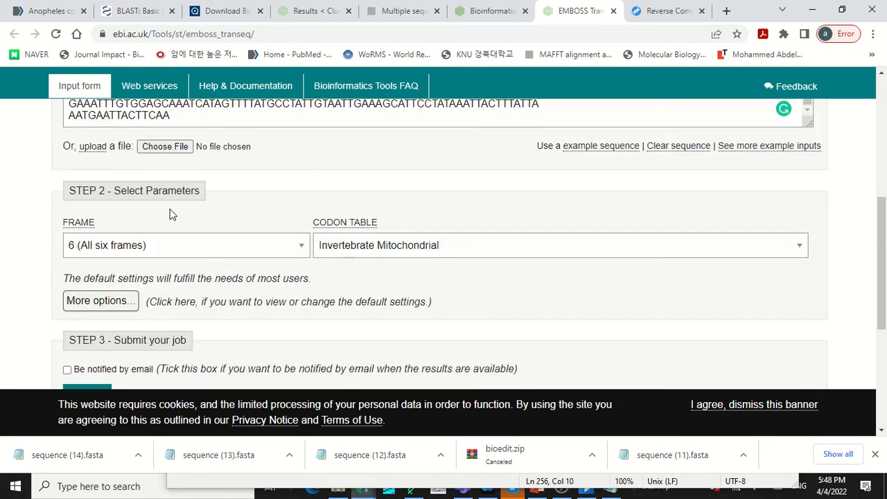
{"action": "scroll", "coordinate": [169, 216], "scroll_direction": "down", "scroll_amount": 2}
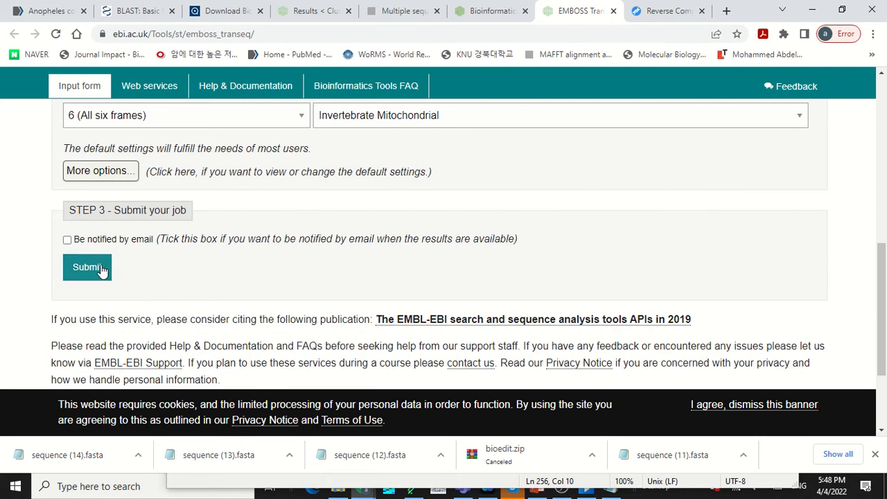
{"action": "left_click", "coordinate": [88, 267]}
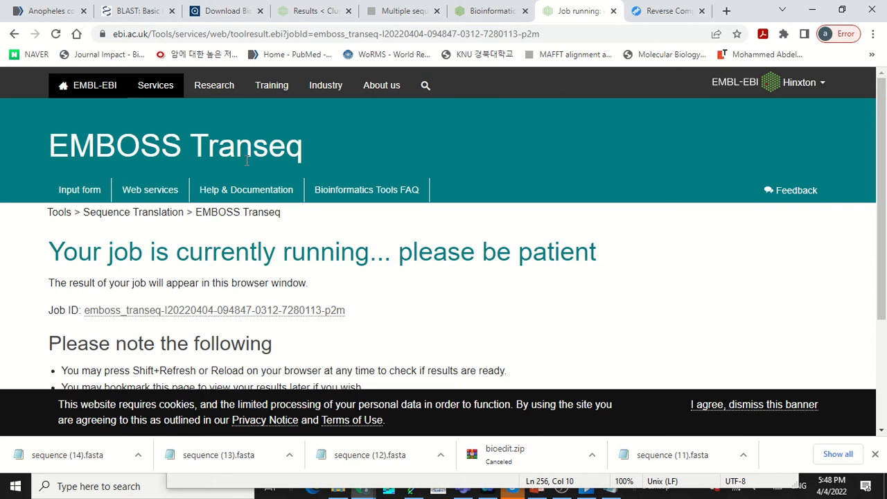
{"action": "scroll", "coordinate": [246, 161], "scroll_direction": "down", "scroll_amount": 2}
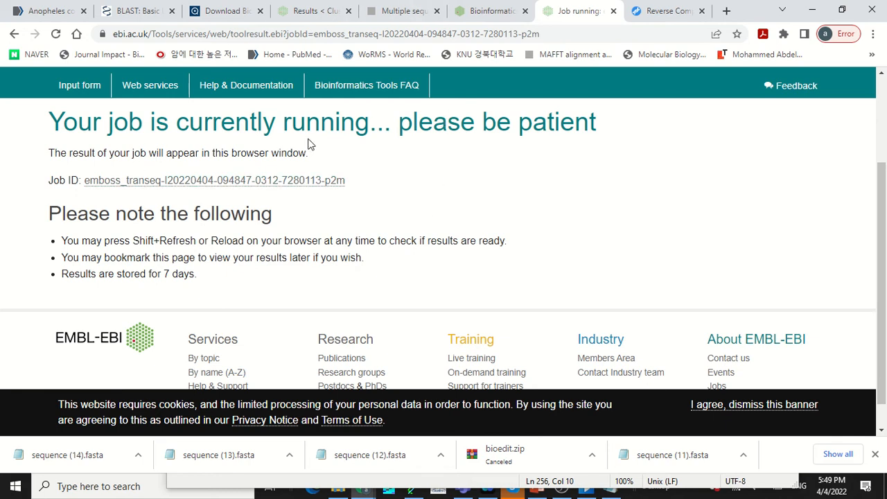
Switch to the Reverse Complement tool and replace its sample sequence with the copied Anopheles coluzzii sequence.
{"action": "left_click", "coordinate": [666, 12]}
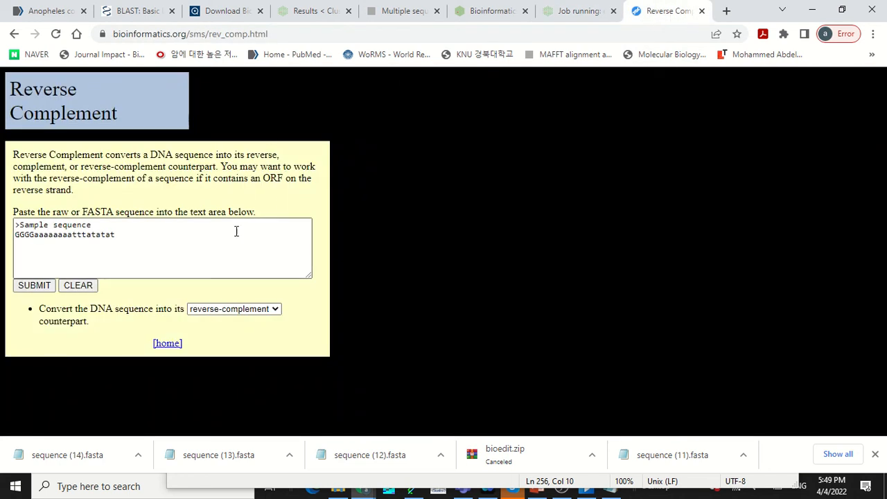
{"action": "left_click", "coordinate": [146, 242]}
{"action": "key", "text": "ctrl+a"}
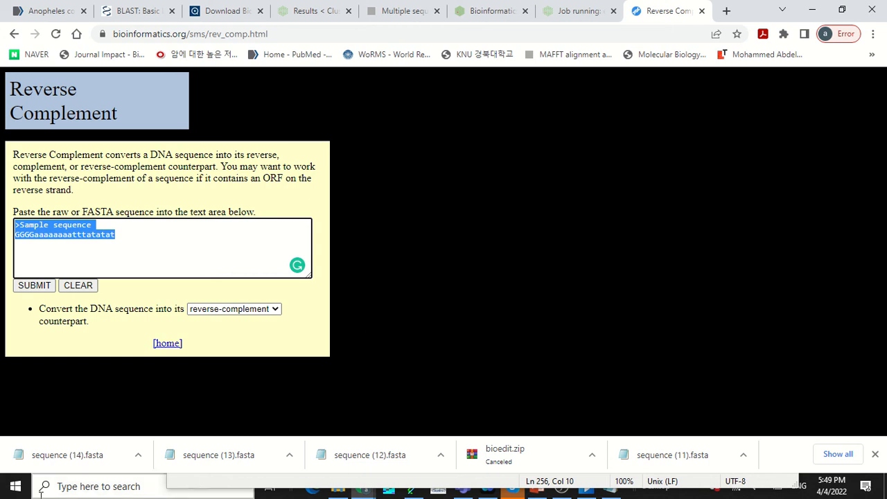
{"action": "right_click", "coordinate": [94, 235]}
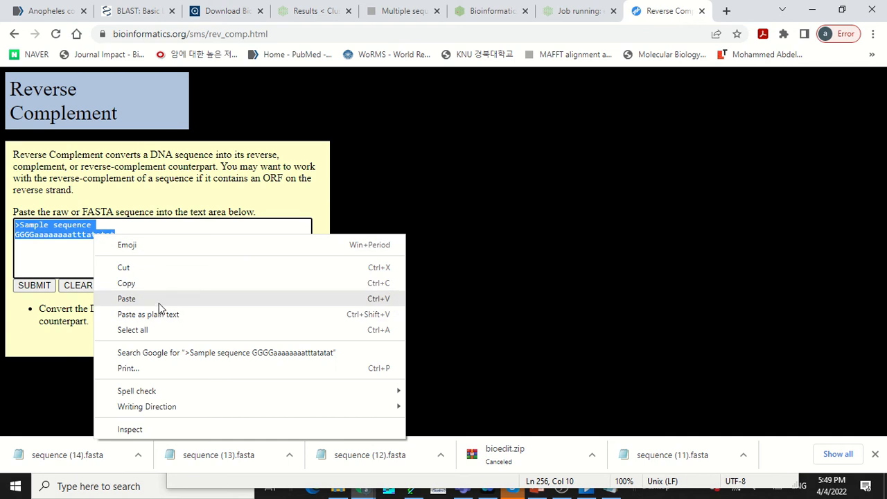
{"action": "left_click", "coordinate": [194, 283]}
{"action": "left_click", "coordinate": [112, 235]}
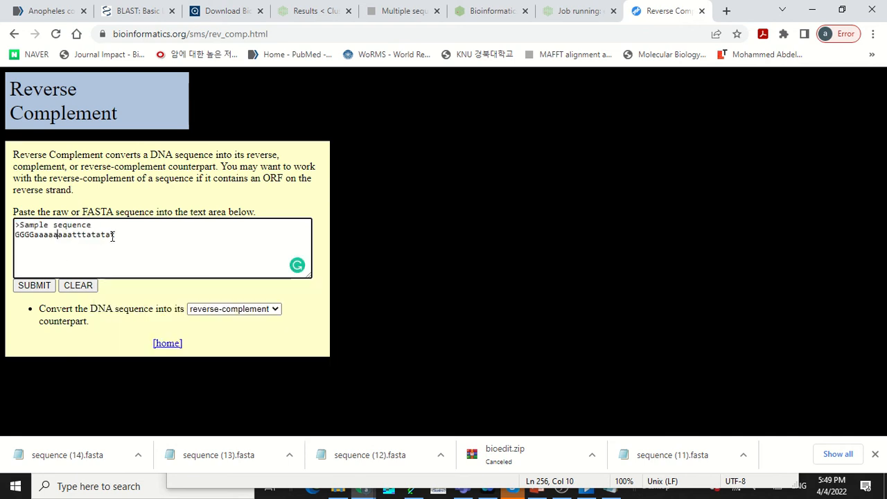
{"action": "key", "text": "ctrl+a"}
{"action": "key", "text": "BackSpace"}
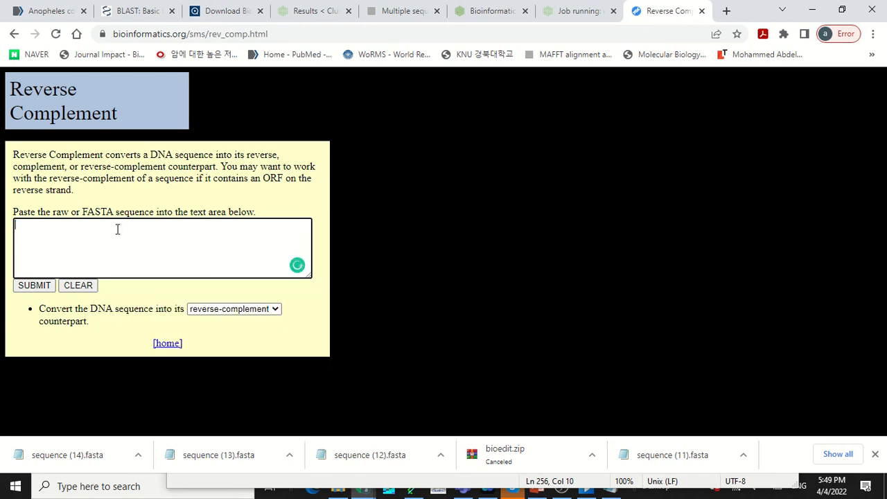
{"action": "key", "text": "ctrl+v"}
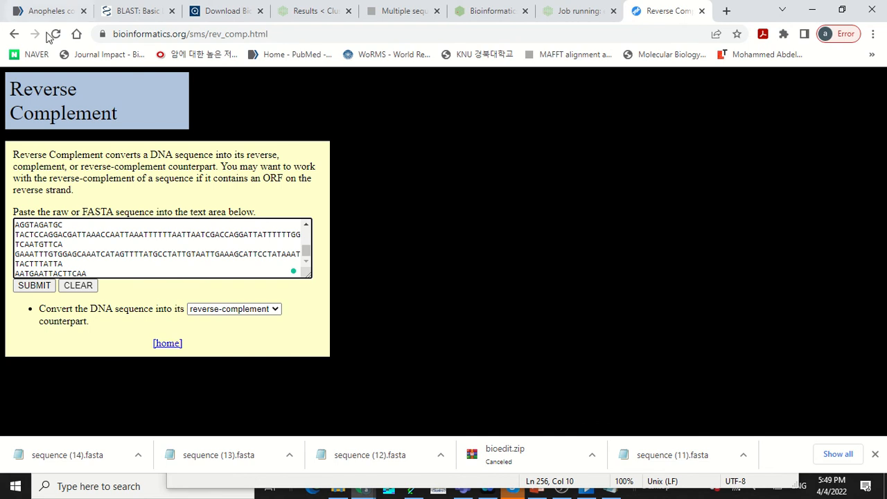
{"action": "scroll", "coordinate": [137, 267], "scroll_direction": "up", "scroll_amount": 10}
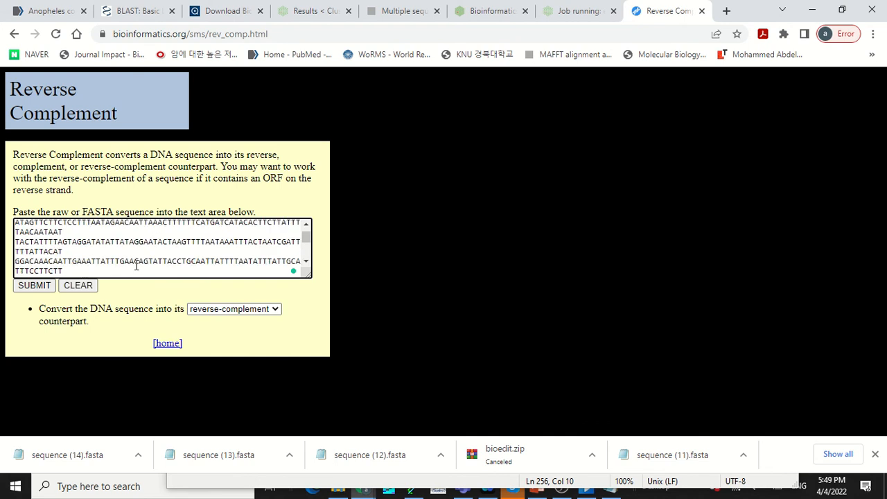
Generate the reverse complement of the pasted sequence and select the entire output sequence.
{"action": "left_click", "coordinate": [30, 286]}
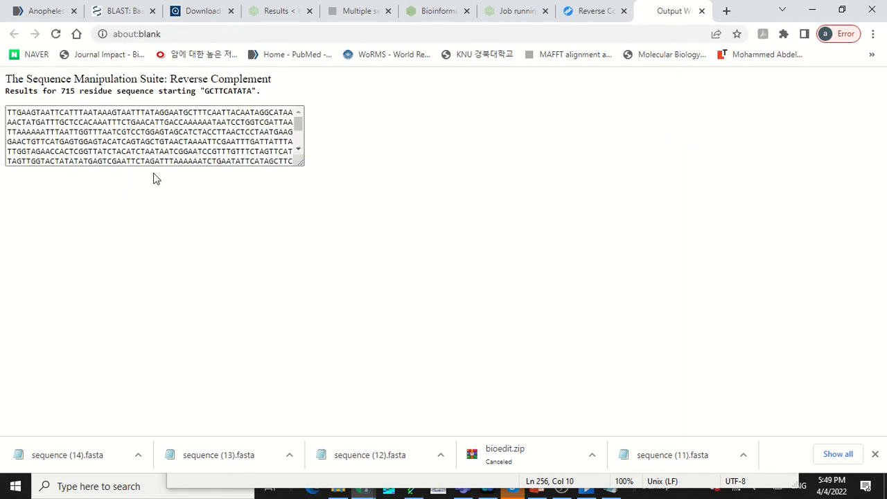
{"action": "left_click", "coordinate": [176, 147]}
{"action": "key", "text": "ctrl+a"}
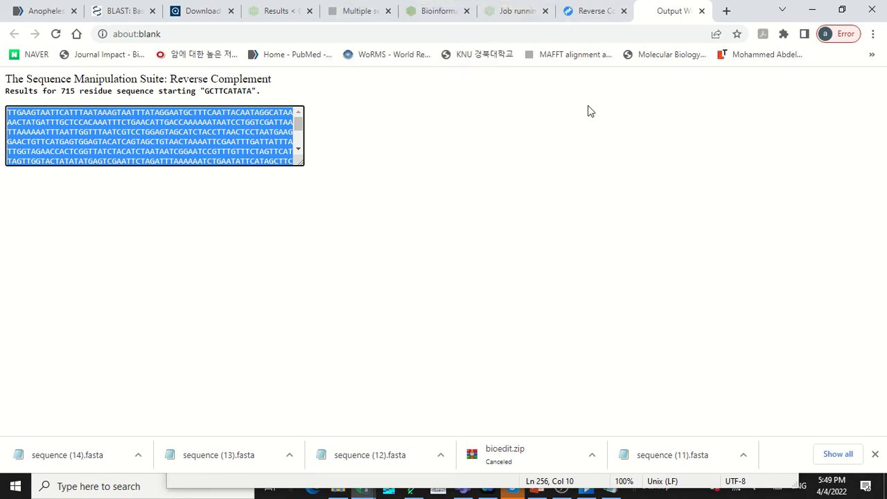
Switch to the EMBOSS Transeq job and examine the translated protein sequences of all six reading frames.
{"action": "left_click", "coordinate": [525, 12]}
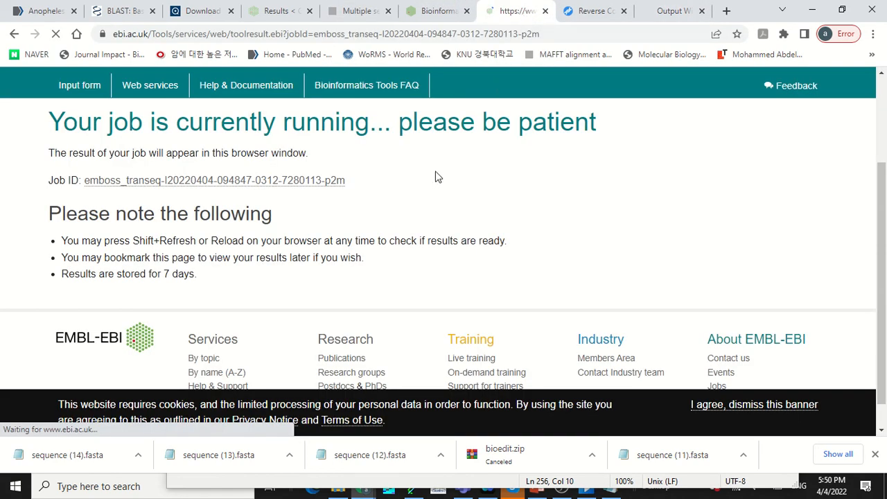
{"action": "scroll", "coordinate": [271, 220], "scroll_direction": "down", "scroll_amount": 4}
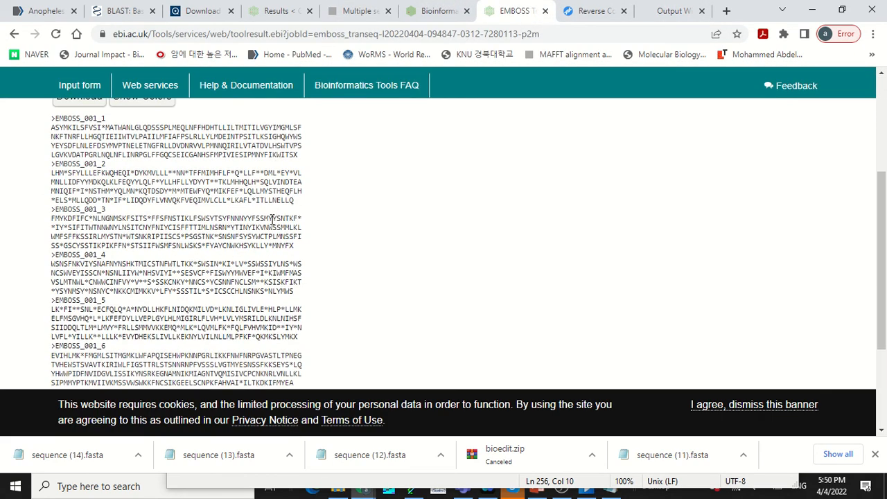
{"action": "scroll", "coordinate": [272, 220], "scroll_direction": "up", "scroll_amount": 1}
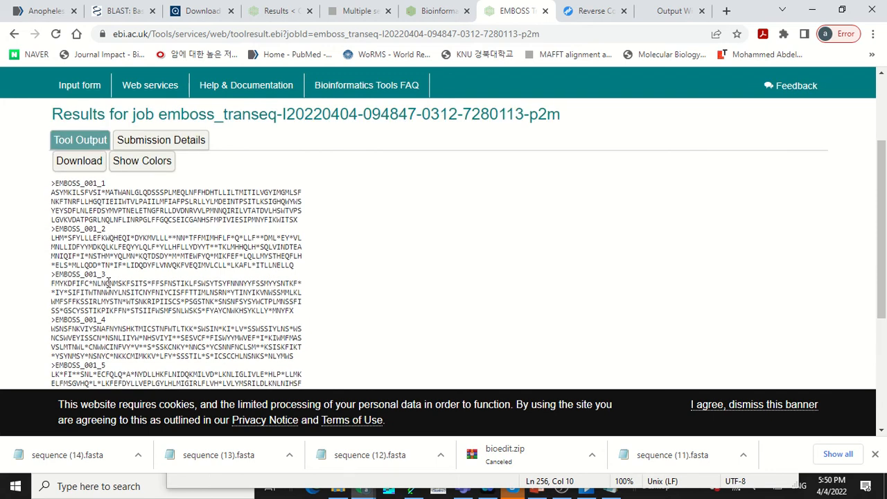
{"action": "scroll", "coordinate": [109, 283], "scroll_direction": "down", "scroll_amount": 1}
{"action": "scroll", "coordinate": [111, 284], "scroll_direction": "down", "scroll_amount": 1}
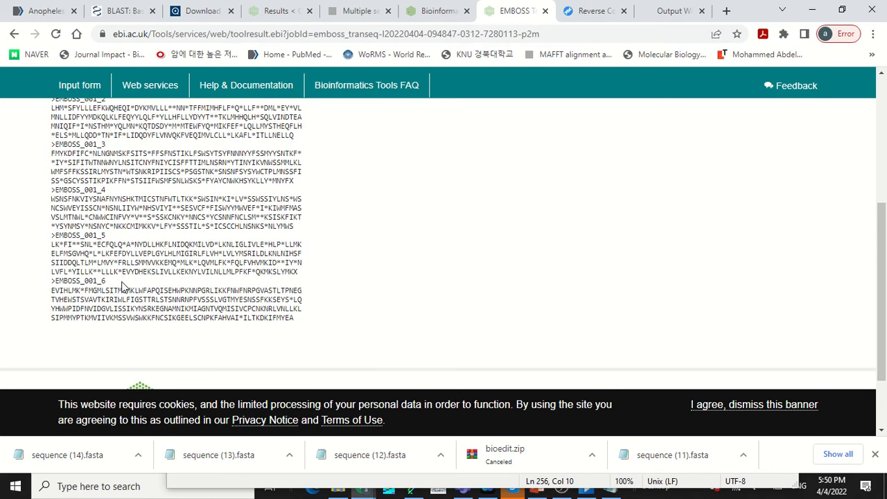
{"action": "scroll", "coordinate": [457, 254], "scroll_direction": "up", "scroll_amount": 2}
{"action": "scroll", "coordinate": [412, 237], "scroll_direction": "up", "scroll_amount": 1}
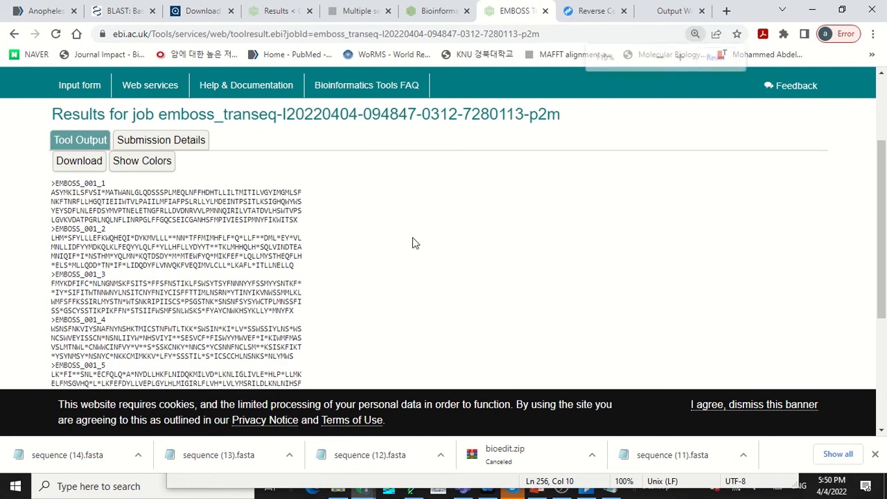
{"action": "scroll", "coordinate": [412, 237], "scroll_direction": "down", "scroll_amount": 1}
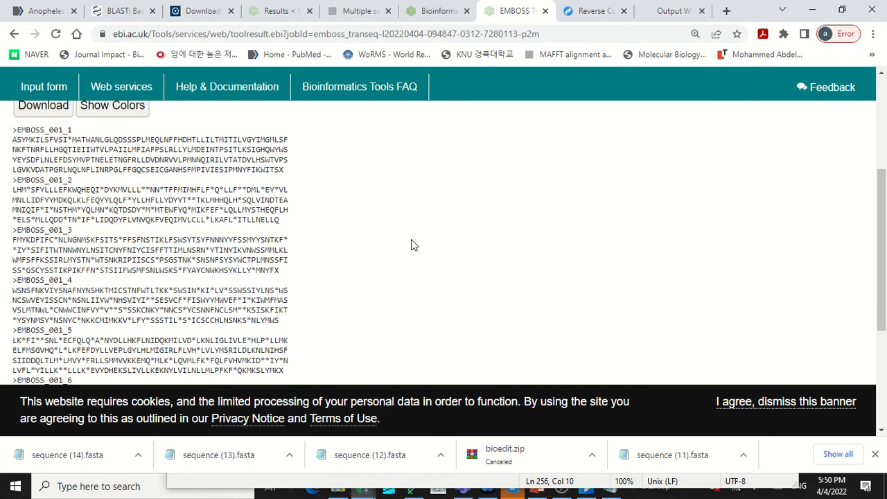
{"action": "scroll", "coordinate": [410, 240], "scroll_direction": "up", "scroll_amount": 1}
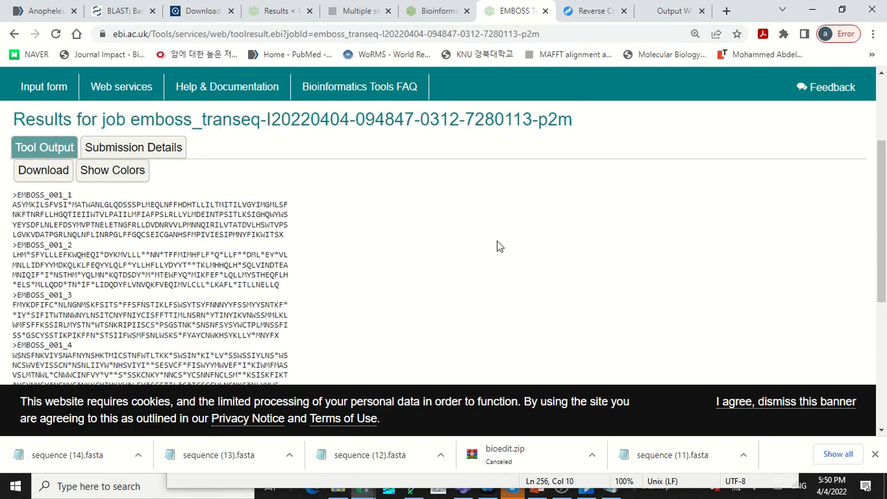
Search the Transeq results page for "*" and compare the stop codons across the six frames.
{"action": "key", "text": "ctrl+f"}
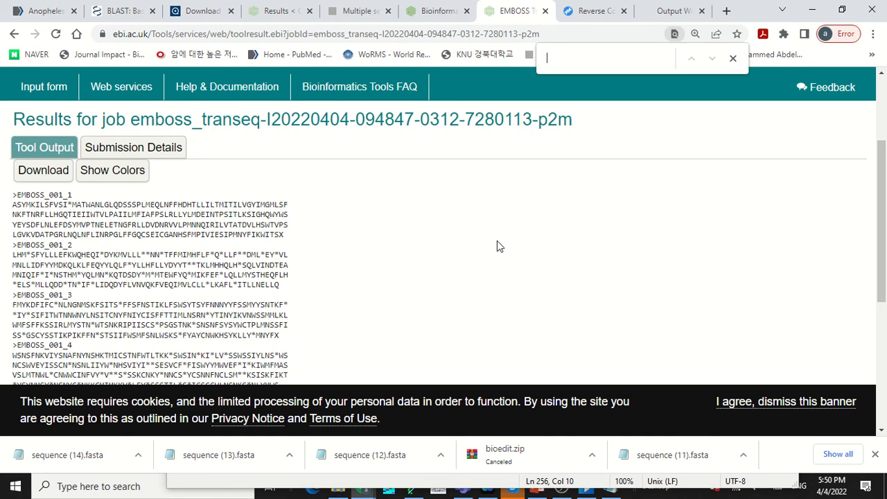
{"action": "scroll", "coordinate": [361, 219], "scroll_direction": "down", "scroll_amount": 2}
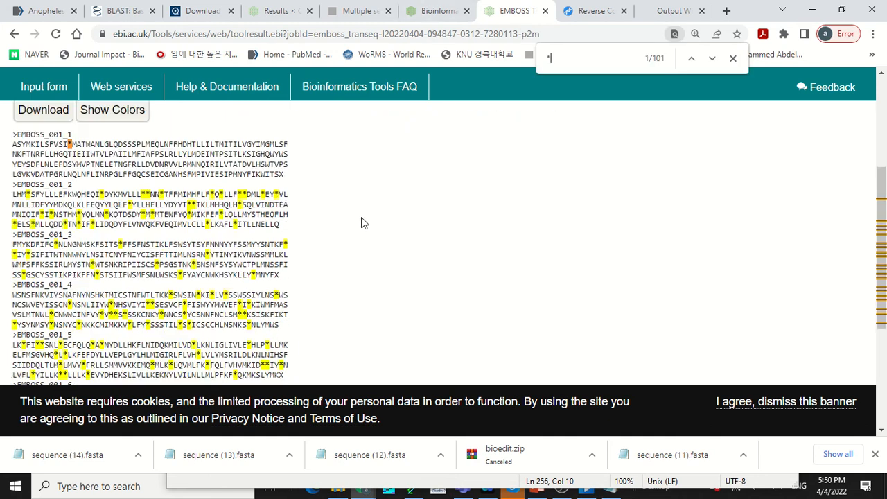
{"action": "scroll", "coordinate": [363, 219], "scroll_direction": "down", "scroll_amount": 1}
{"action": "scroll", "coordinate": [363, 219], "scroll_direction": "up", "scroll_amount": 3}
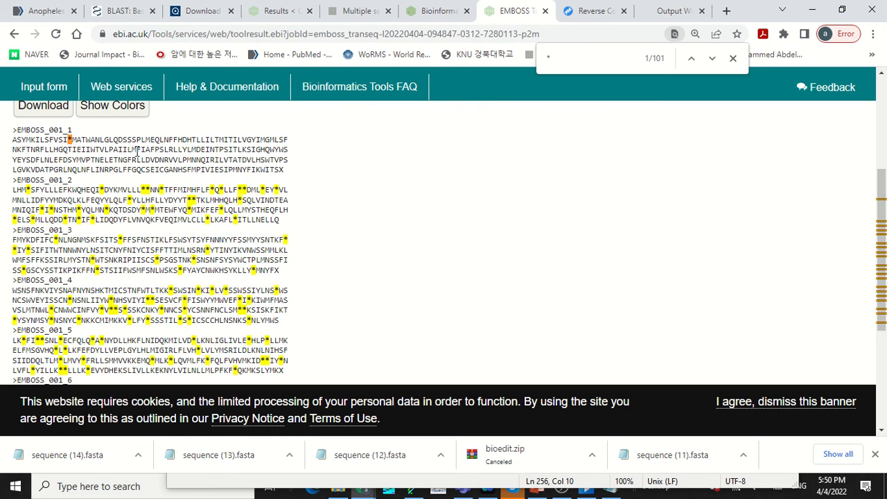
{"action": "scroll", "coordinate": [145, 161], "scroll_direction": "down", "scroll_amount": 1}
{"action": "scroll", "coordinate": [114, 151], "scroll_direction": "up", "scroll_amount": 4}
{"action": "scroll", "coordinate": [118, 206], "scroll_direction": "down", "scroll_amount": 1}
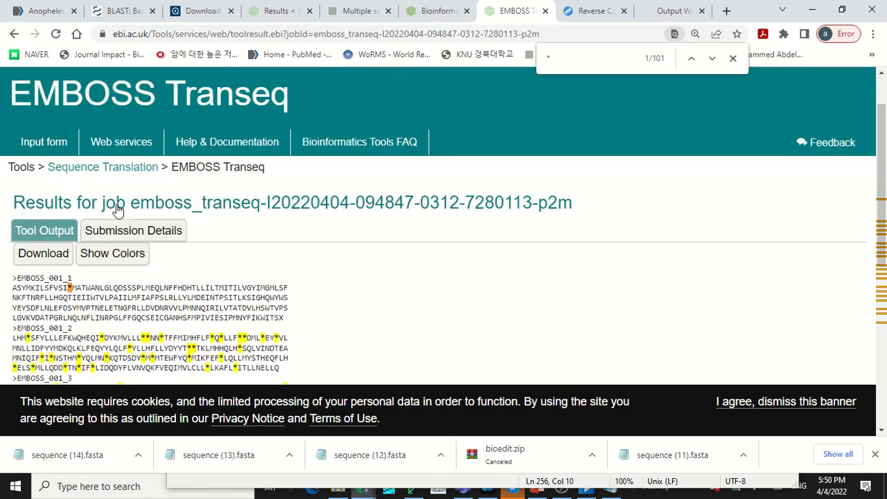
{"action": "scroll", "coordinate": [118, 208], "scroll_direction": "down", "scroll_amount": 1}
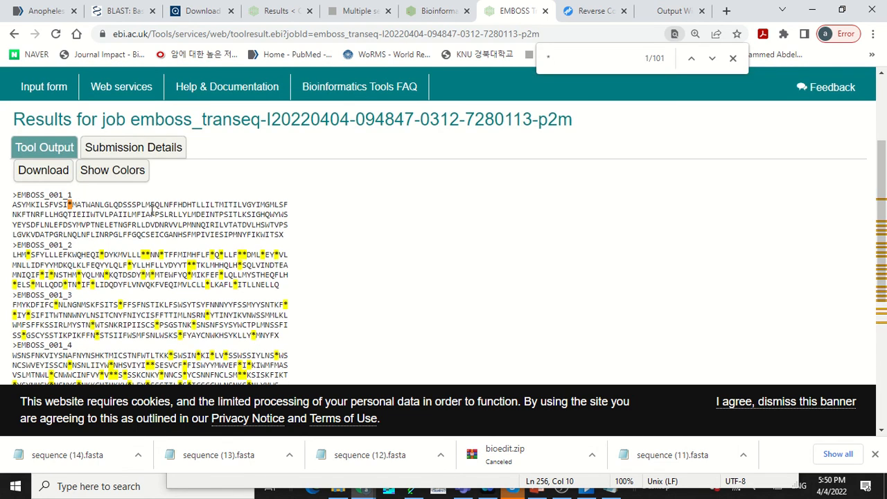
{"action": "scroll", "coordinate": [151, 210], "scroll_direction": "down", "scroll_amount": 3}
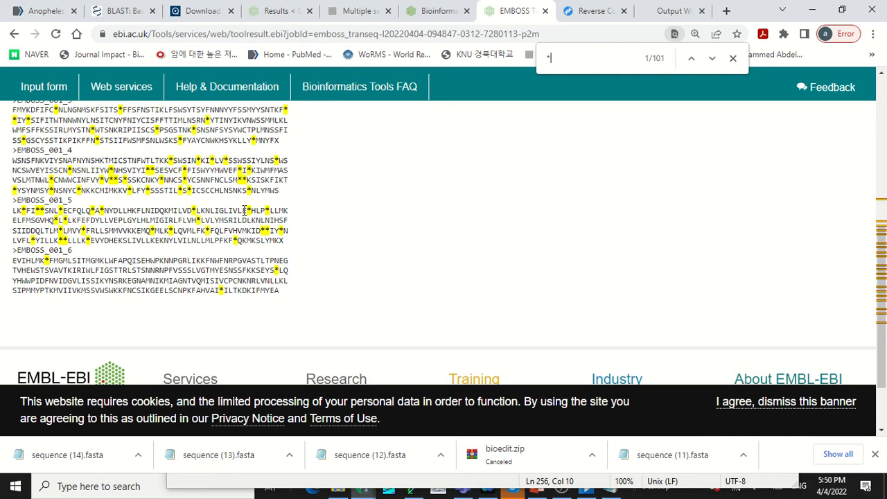
{"action": "scroll", "coordinate": [260, 208], "scroll_direction": "up", "scroll_amount": 6}
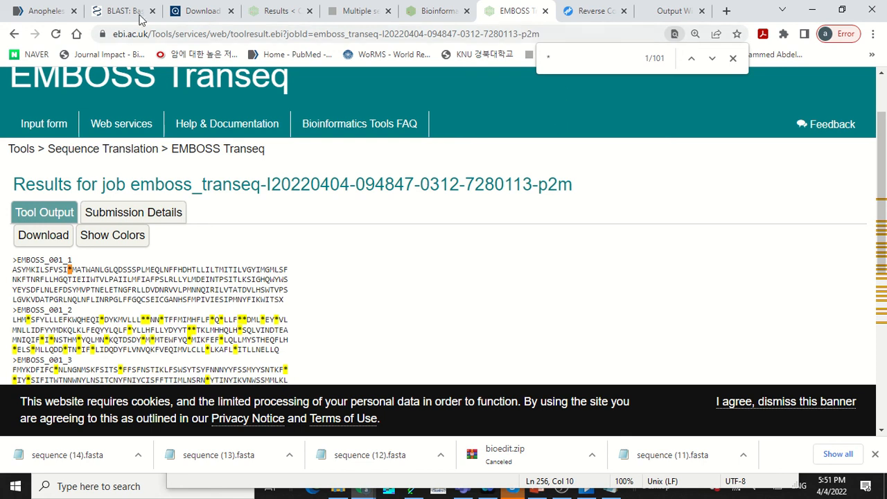
Return to the NCBI Nucleotide results for "Anopheles Gambiae mitochondrial" and locate the Anopheles gambiae isolate FANP2.G4 record.
{"action": "left_click", "coordinate": [119, 11]}
{"action": "scroll", "coordinate": [196, 119], "scroll_direction": "up", "scroll_amount": 4}
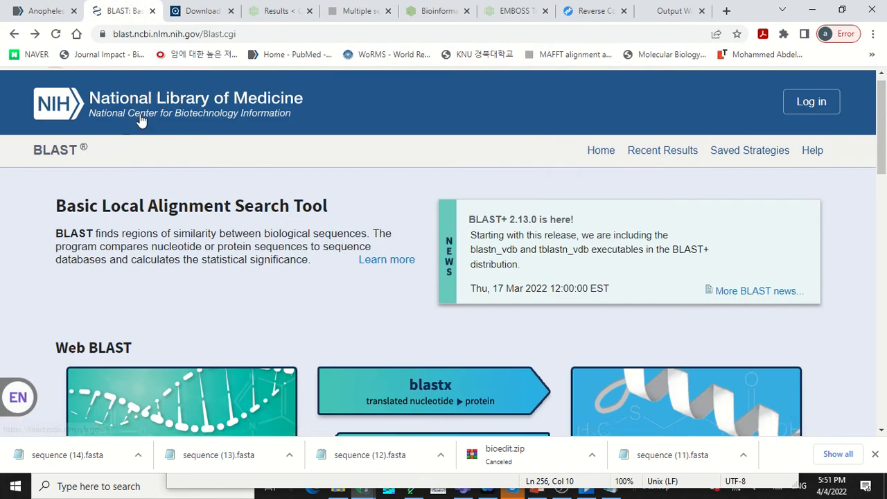
{"action": "left_click", "coordinate": [38, 10]}
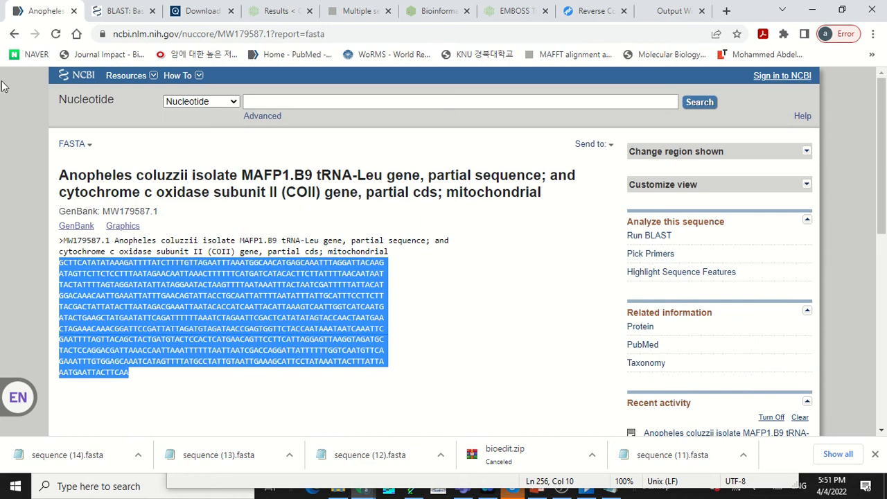
{"action": "left_click", "coordinate": [16, 34]}
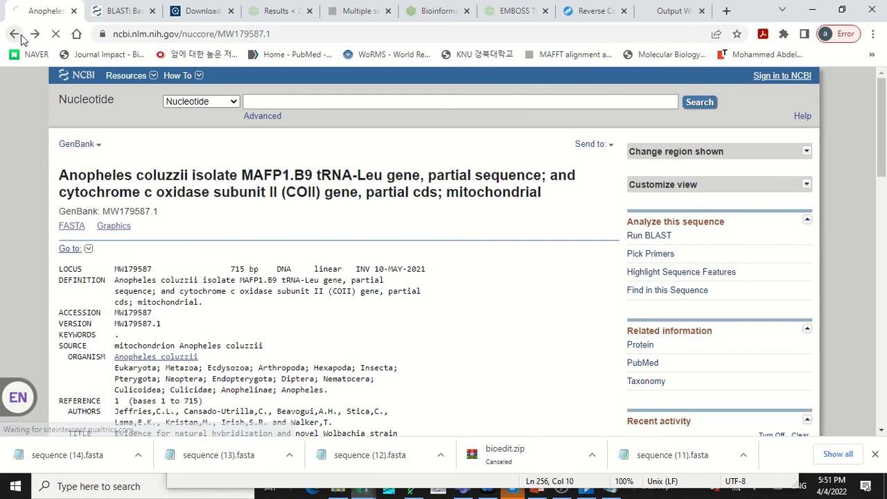
{"action": "left_click", "coordinate": [15, 35]}
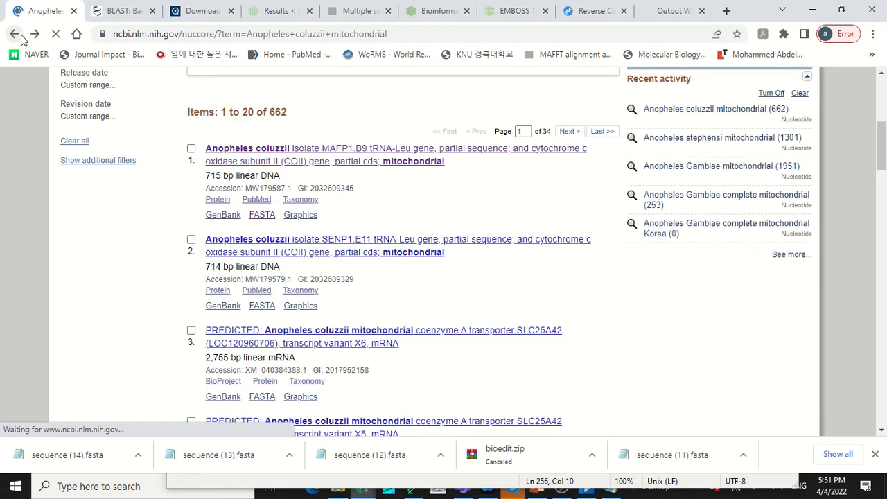
{"action": "left_click", "coordinate": [21, 38]}
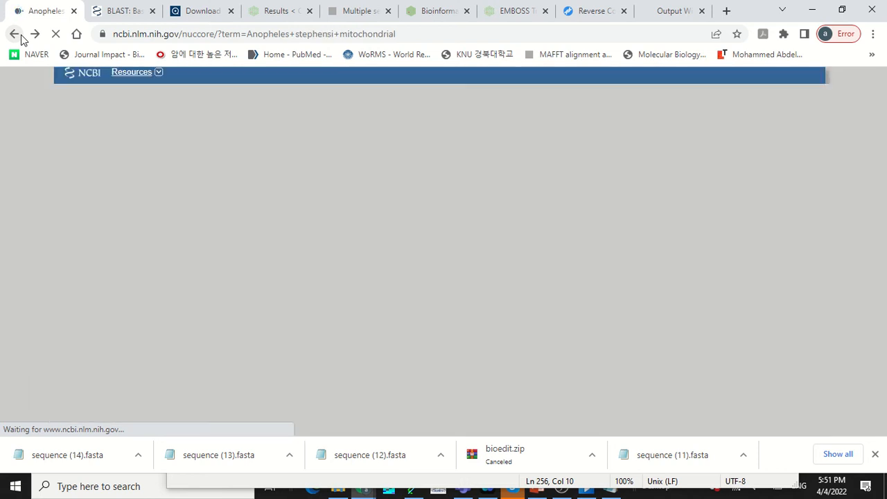
{"action": "scroll", "coordinate": [331, 232], "scroll_direction": "down", "scroll_amount": 2}
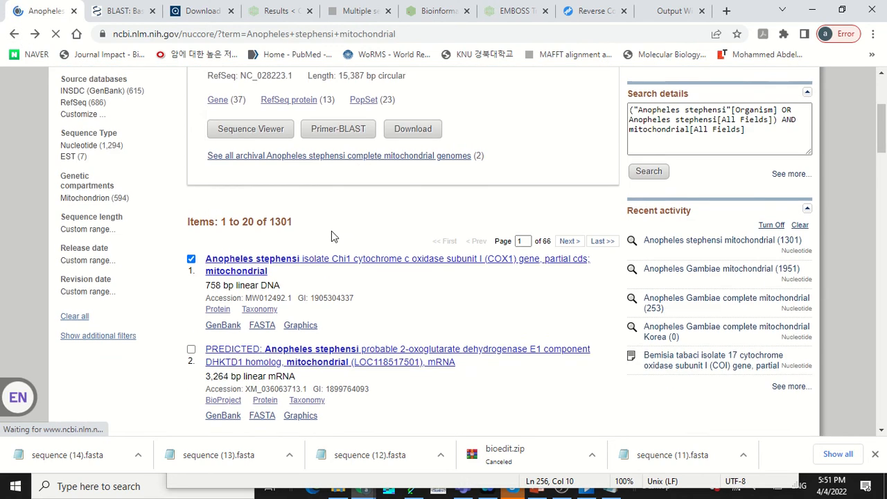
{"action": "left_click", "coordinate": [13, 35]}
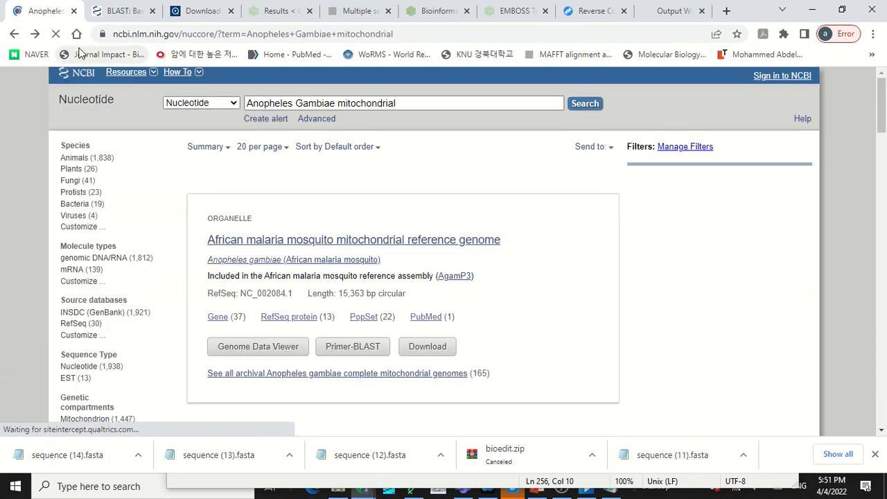
{"action": "scroll", "coordinate": [416, 221], "scroll_direction": "down", "scroll_amount": 5}
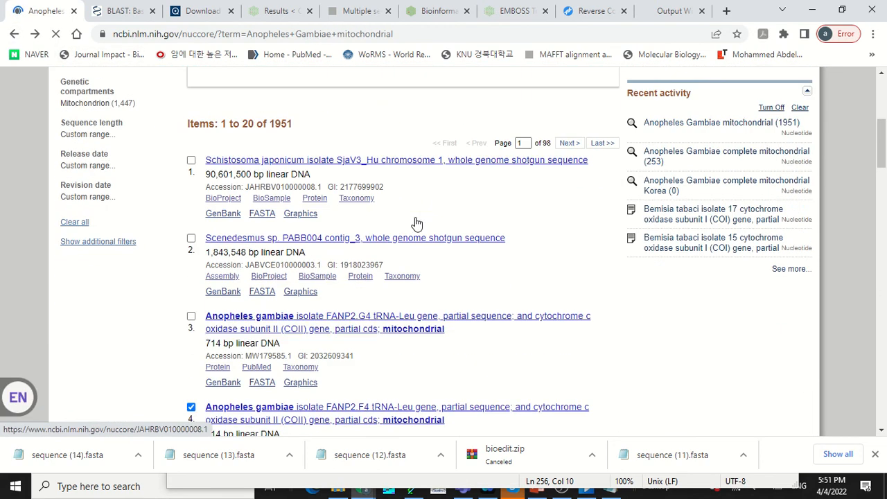
{"action": "scroll", "coordinate": [415, 220], "scroll_direction": "down", "scroll_amount": 4}
{"action": "scroll", "coordinate": [413, 224], "scroll_direction": "up", "scroll_amount": 1}
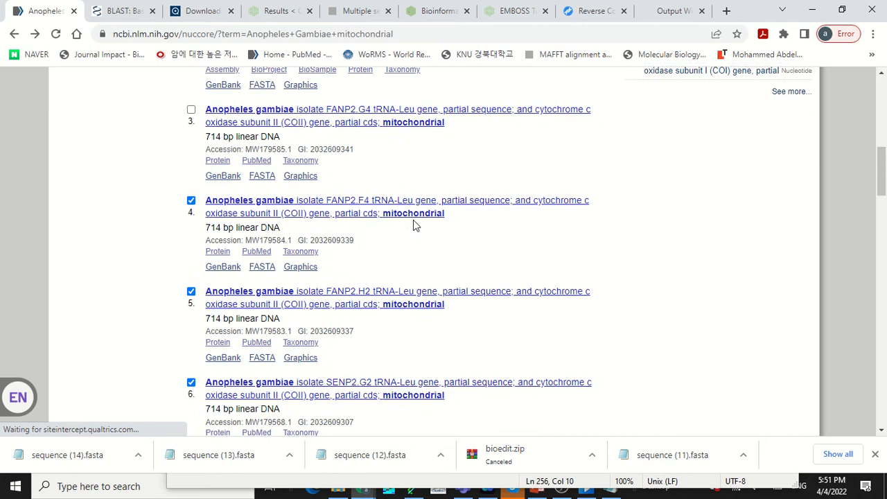
Open the Anopheles gambiae isolate FANP2.G4 record in FASTA format and copy its nucleotide sequence without the header.
{"action": "left_click", "coordinate": [271, 113]}
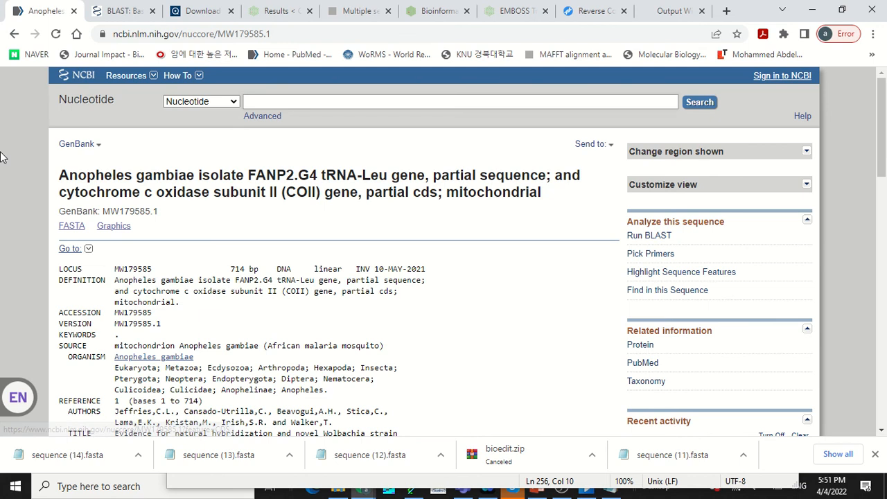
{"action": "left_click", "coordinate": [70, 227]}
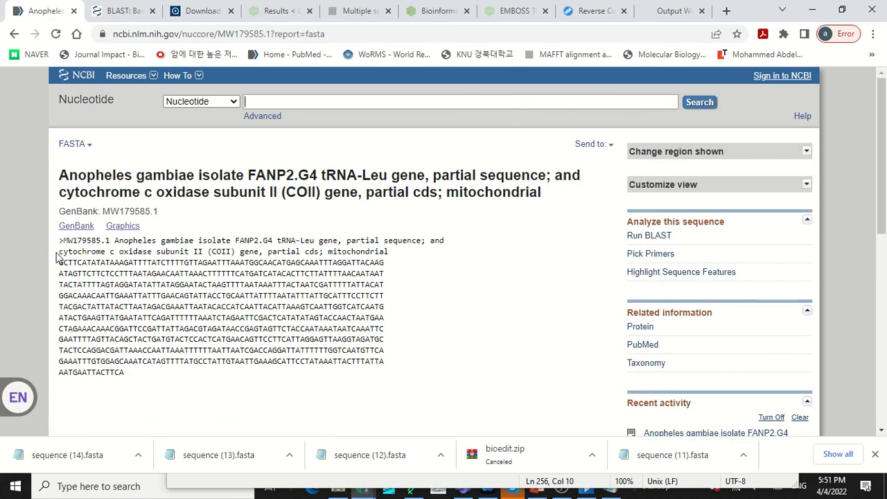
{"action": "left_click_drag", "start_coordinate": [60, 262], "coordinate": [124, 372]}
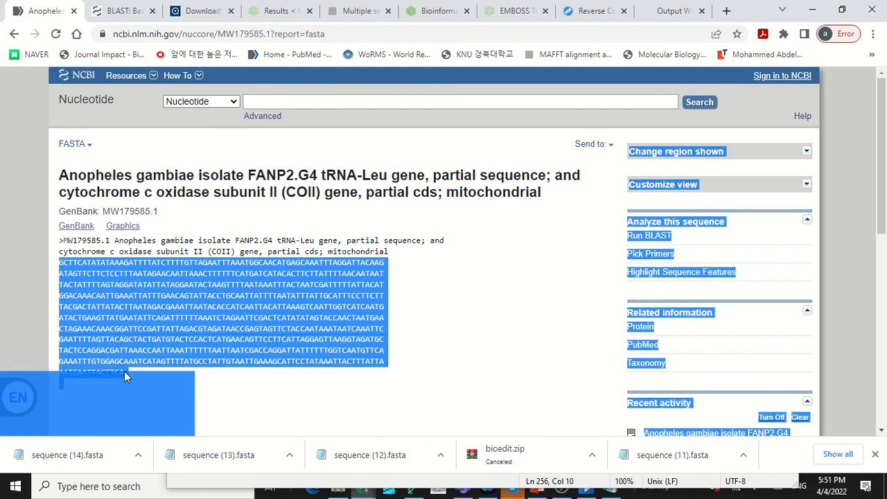
{"action": "scroll", "coordinate": [275, 310], "scroll_direction": "down", "scroll_amount": 2}
{"action": "scroll", "coordinate": [275, 309], "scroll_direction": "down", "scroll_amount": 1}
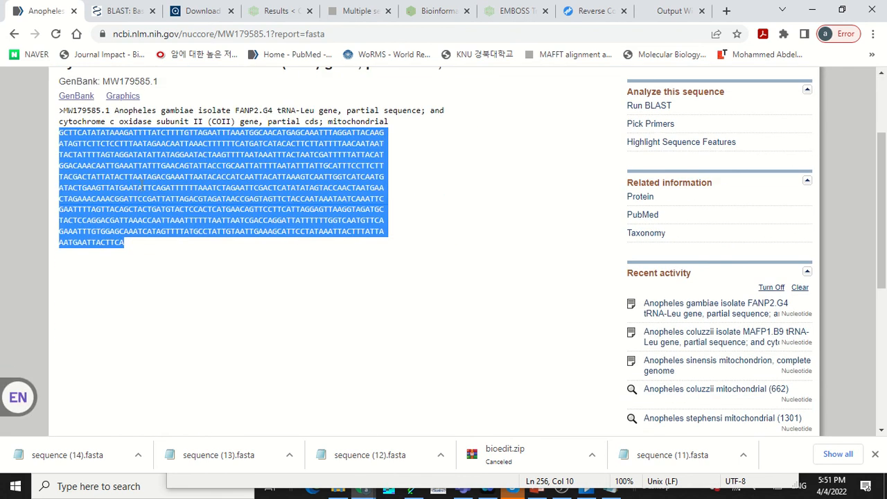
{"action": "right_click", "coordinate": [142, 186]}
{"action": "left_click", "coordinate": [183, 198]}
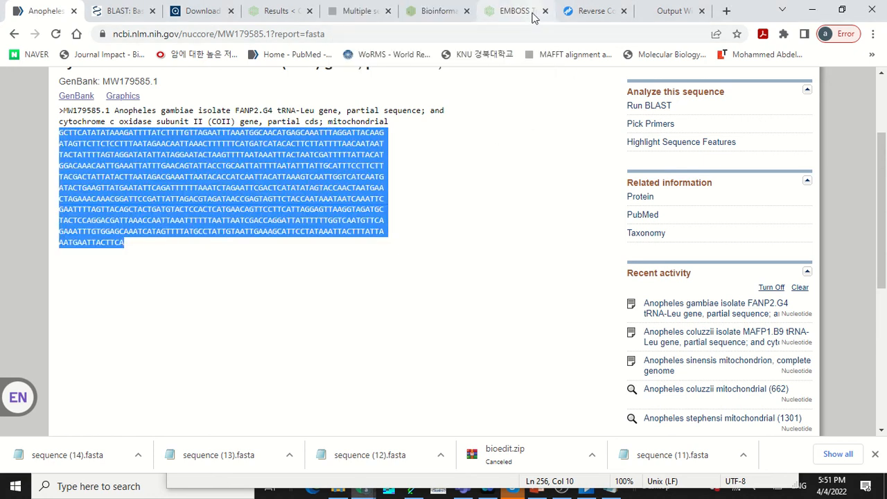
Replace the EMBOSS Transeq input with the copied Anopheles gambiae sequence and submit it for all six frames with the Invertebrate Mitochondrial codon table.
{"action": "left_click", "coordinate": [532, 17]}
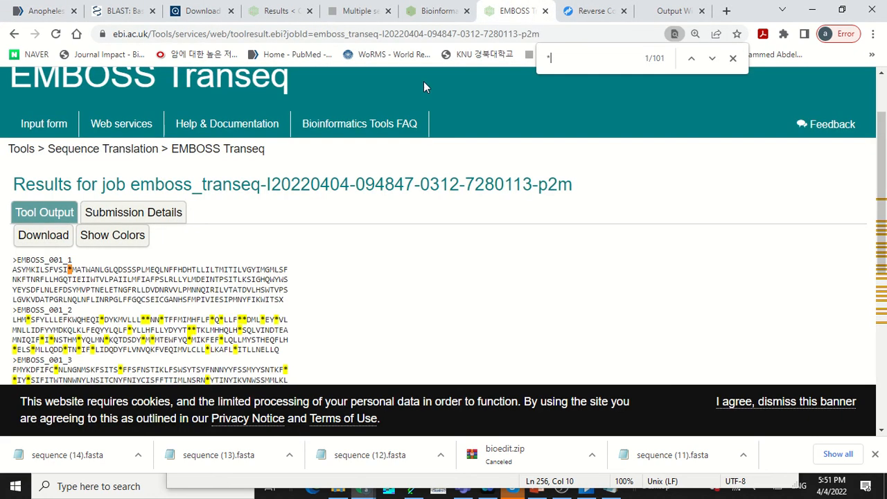
{"action": "left_click", "coordinate": [14, 33]}
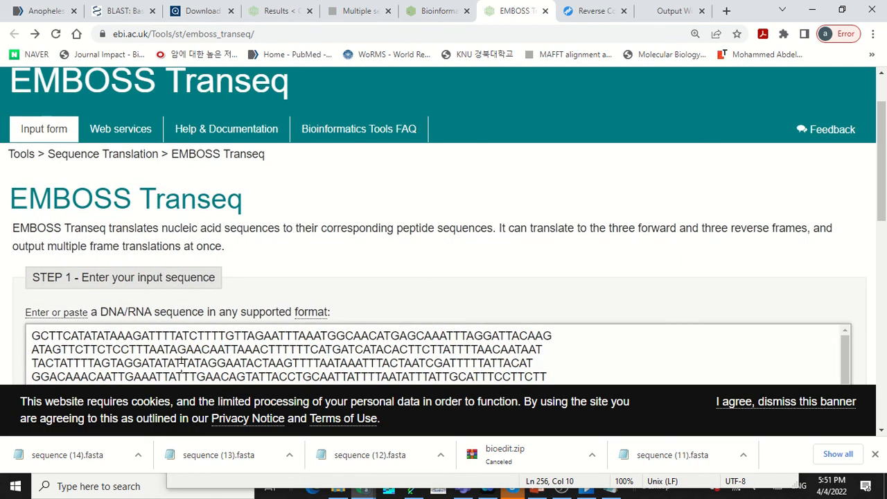
{"action": "key", "text": "ctrl+a"}
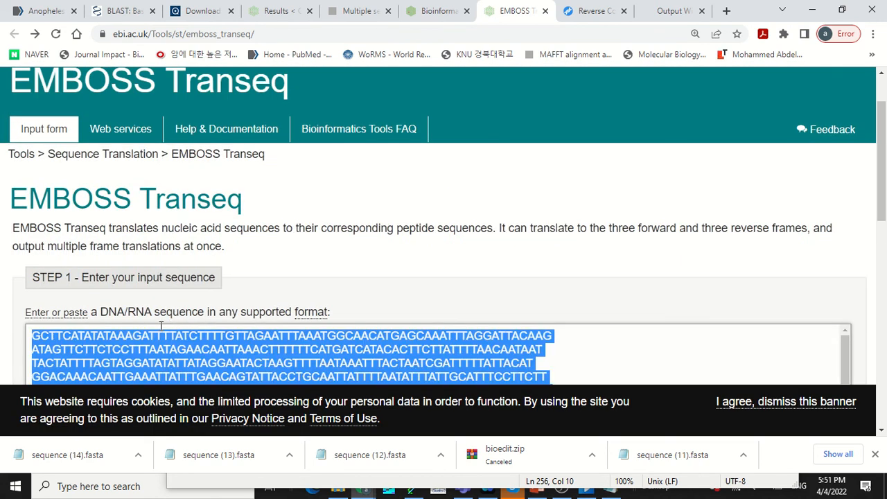
{"action": "key", "text": "ctrl+v"}
{"action": "scroll", "coordinate": [228, 256], "scroll_direction": "down", "scroll_amount": 4}
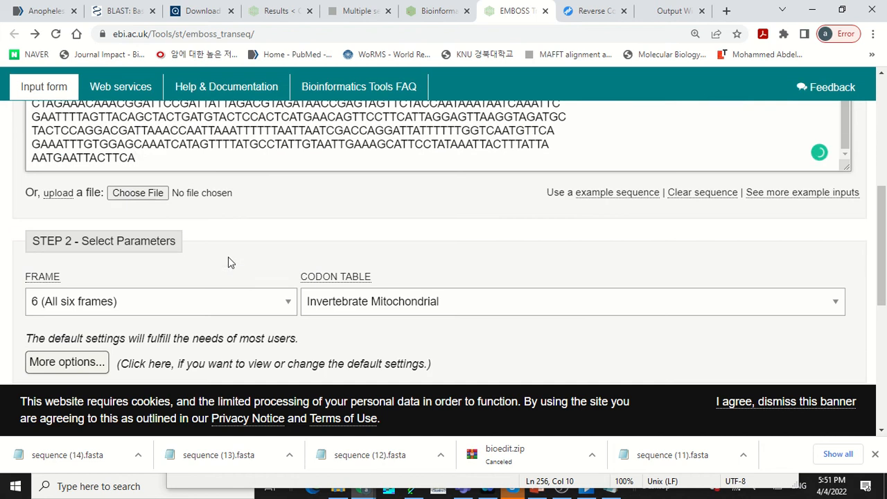
{"action": "scroll", "coordinate": [42, 350], "scroll_direction": "down", "scroll_amount": 2}
{"action": "left_click", "coordinate": [53, 339]}
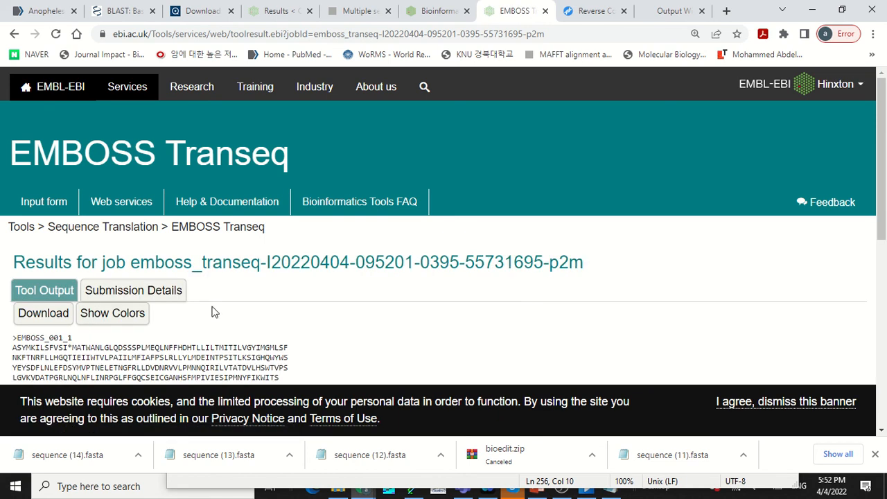
Examine the six translated frames of the Anopheles gambiae sequence, checking the stop codon in frame 1.
{"action": "scroll", "coordinate": [229, 266], "scroll_direction": "down", "scroll_amount": 1}
{"action": "scroll", "coordinate": [218, 277], "scroll_direction": "down", "scroll_amount": 2}
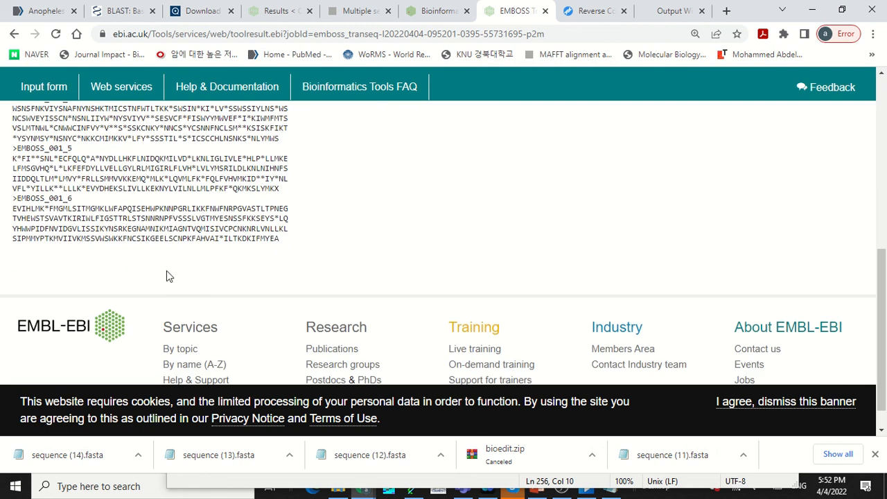
{"action": "scroll", "coordinate": [165, 270], "scroll_direction": "down", "scroll_amount": 1}
{"action": "scroll", "coordinate": [162, 263], "scroll_direction": "up", "scroll_amount": 5}
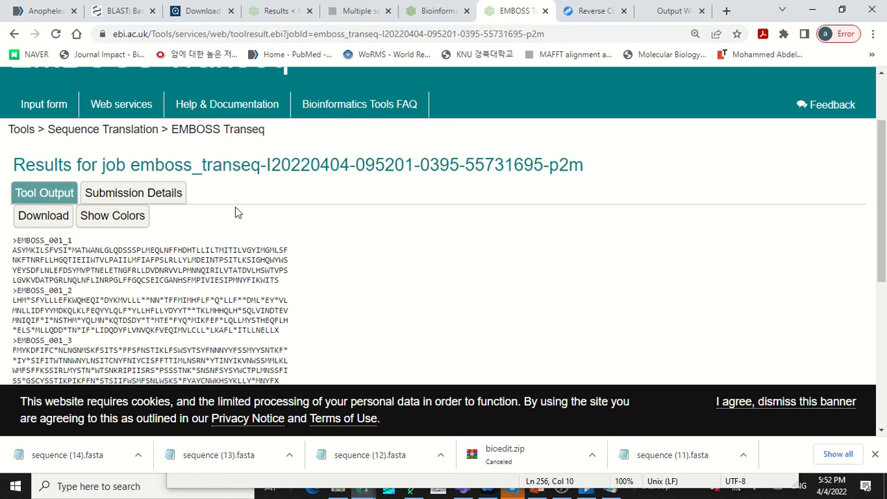
{"action": "scroll", "coordinate": [235, 212], "scroll_direction": "down", "scroll_amount": 1}
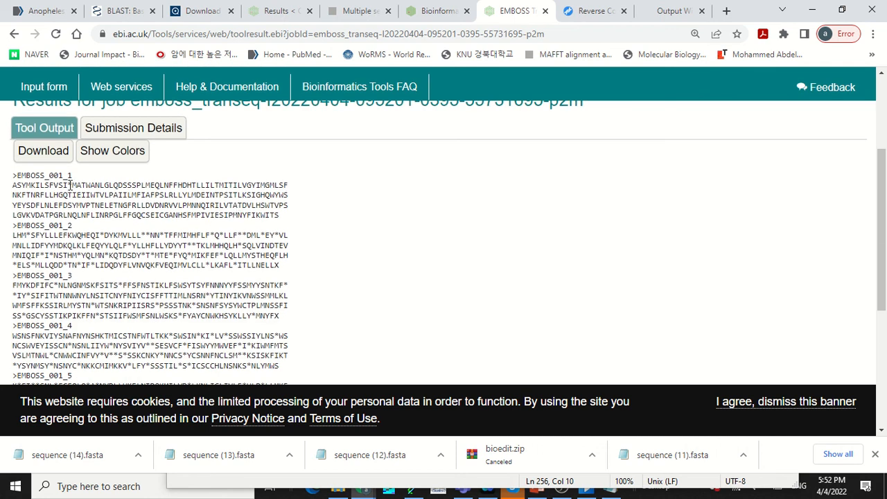
{"action": "left_click_drag", "start_coordinate": [69, 185], "coordinate": [72, 185]}
{"action": "left_click", "coordinate": [109, 184]}
Switch to the Reverse Complement tool.
{"action": "mouse_move", "coordinate": [587, 6]}
{"action": "left_click", "coordinate": [592, 11]}
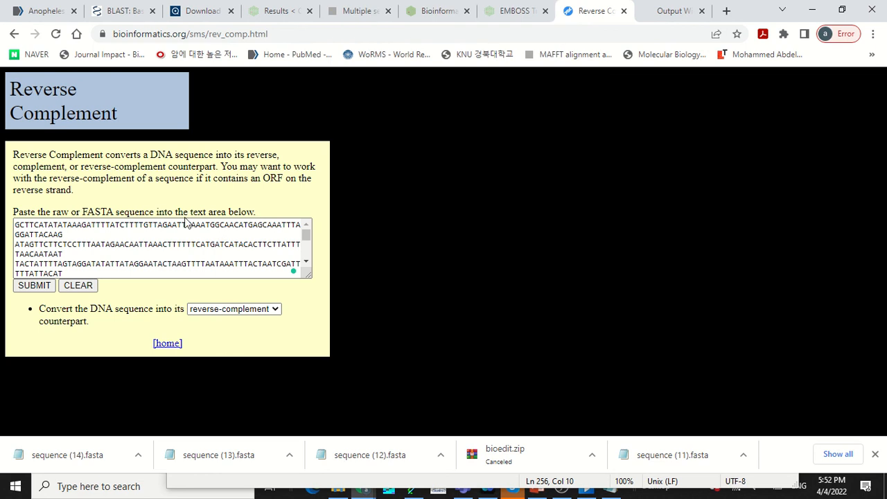